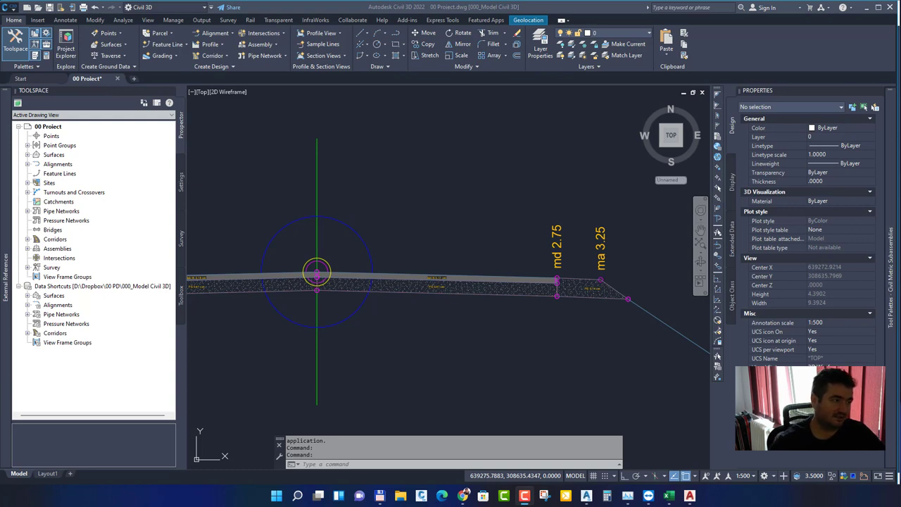
Select the upper pavement layer subassembly right of the centerline and consult the help page for GenericPavementStructure
{"action": "left_click", "coordinate": [467, 274]}
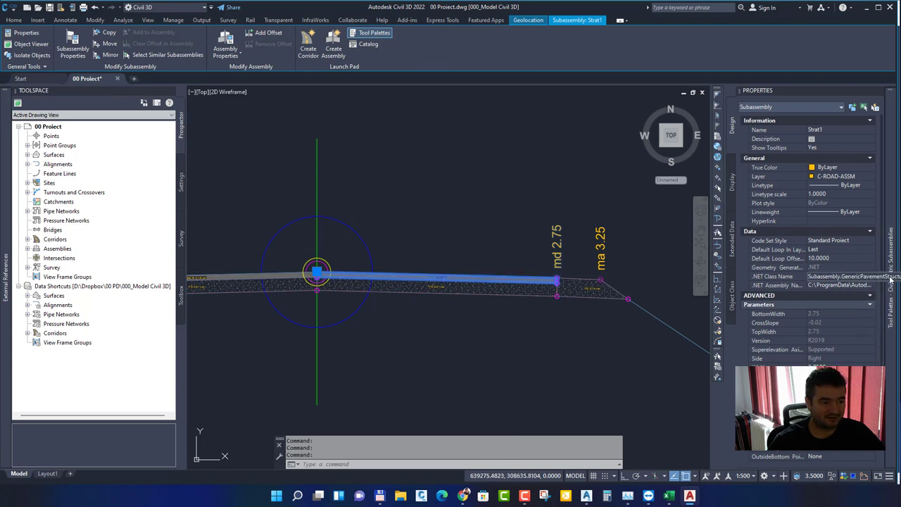
{"action": "mouse_move", "coordinate": [887, 315]}
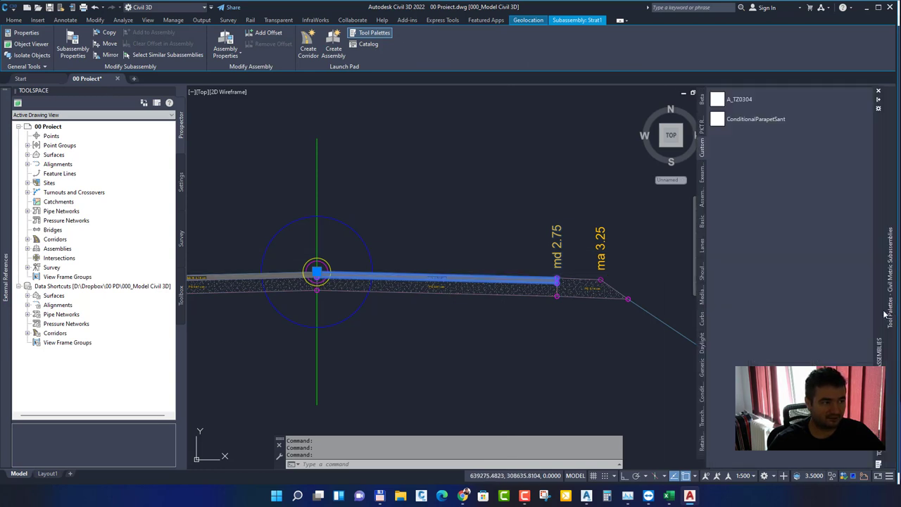
{"action": "left_click", "coordinate": [705, 224]}
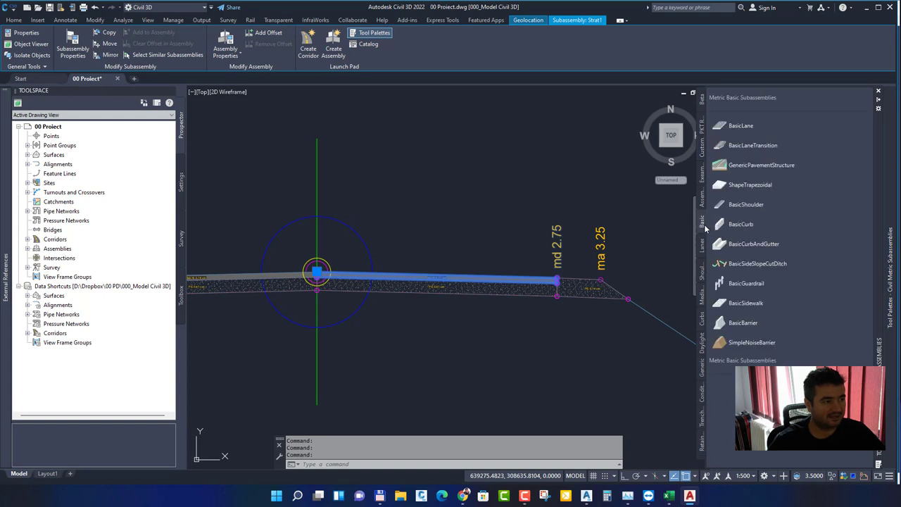
{"action": "right_click", "coordinate": [784, 166]}
{"action": "left_click", "coordinate": [809, 290]}
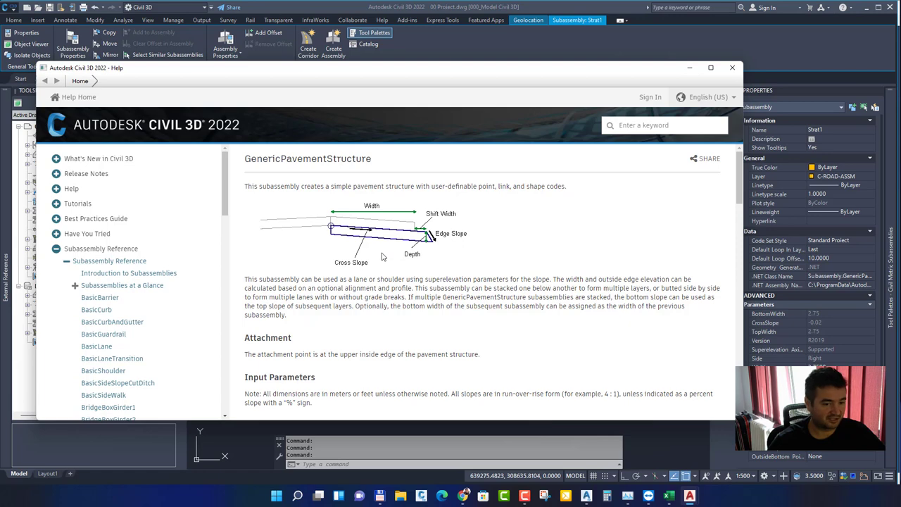
{"action": "left_click", "coordinate": [690, 67]}
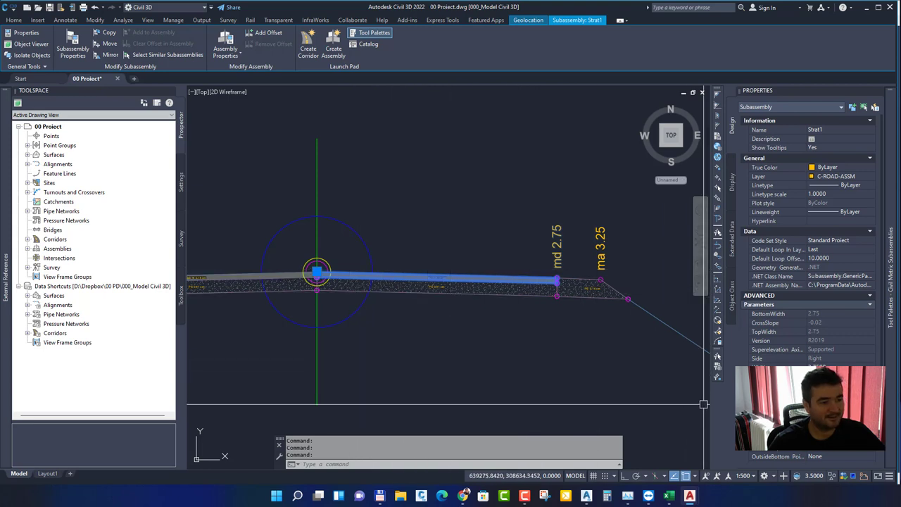
Examine the selected layer's parameters and how the pavement layers attach to each other at the assembly centerline
{"action": "scroll", "coordinate": [809, 282], "scroll_direction": "down", "scroll_amount": 2}
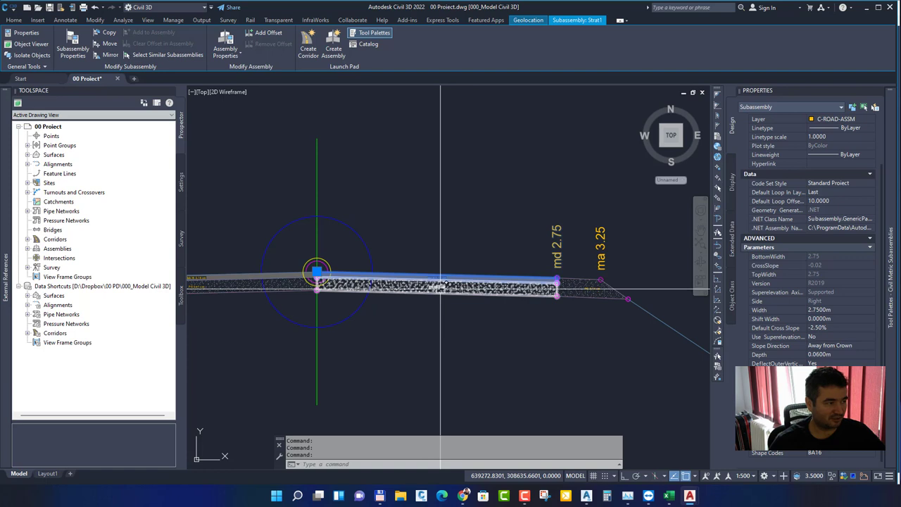
{"action": "scroll", "coordinate": [419, 288], "scroll_direction": "up", "scroll_amount": 4}
{"action": "left_click", "coordinate": [429, 246]}
{"action": "scroll", "coordinate": [429, 247], "scroll_direction": "down", "scroll_amount": 2}
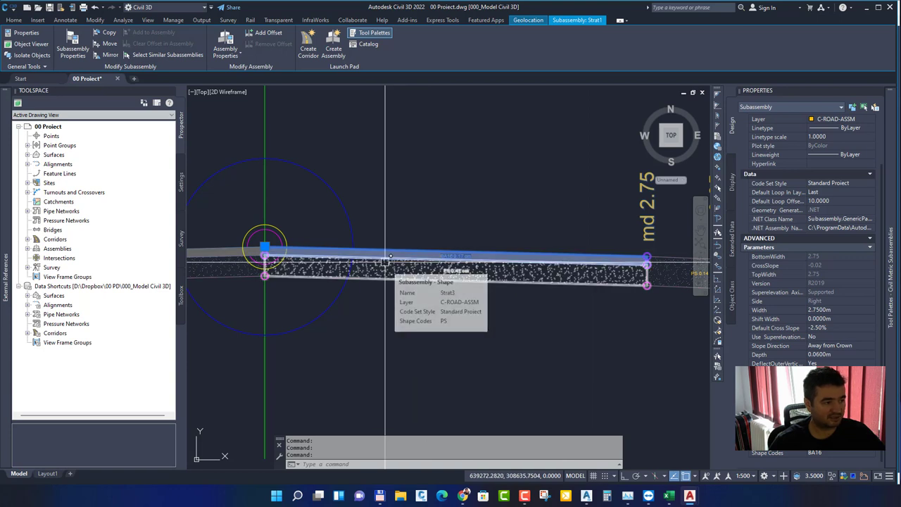
{"action": "scroll", "coordinate": [252, 254], "scroll_direction": "up", "scroll_amount": 4}
{"action": "scroll", "coordinate": [251, 255], "scroll_direction": "up", "scroll_amount": 2}
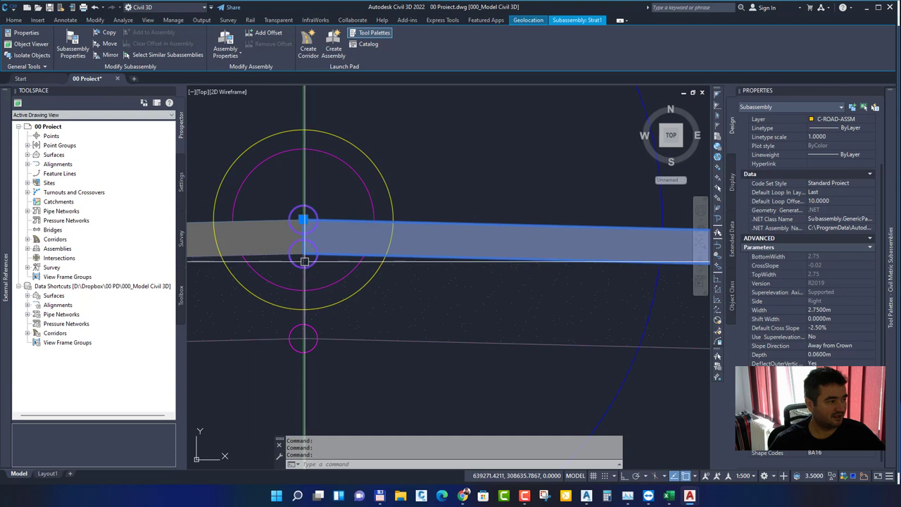
{"action": "mouse_move", "coordinate": [314, 262]}
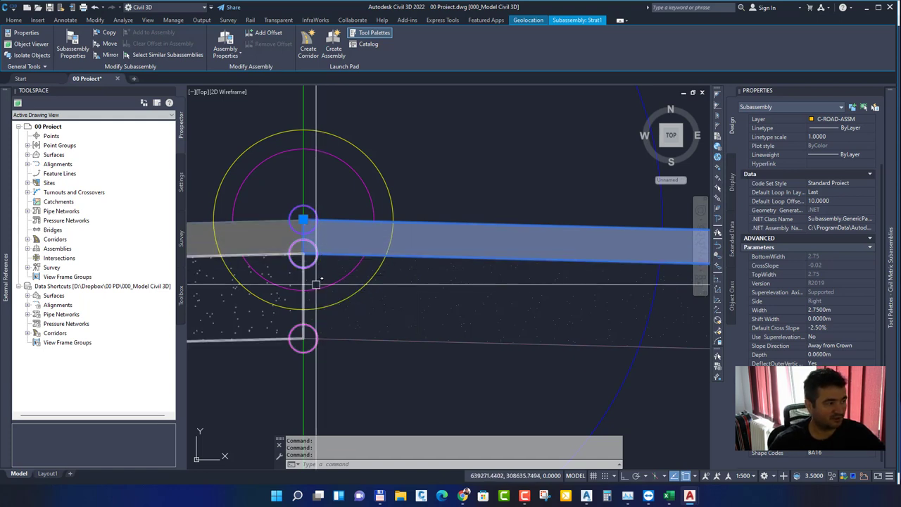
{"action": "scroll", "coordinate": [323, 331], "scroll_direction": "down", "scroll_amount": 5}
{"action": "scroll", "coordinate": [451, 348], "scroll_direction": "down", "scroll_amount": 3}
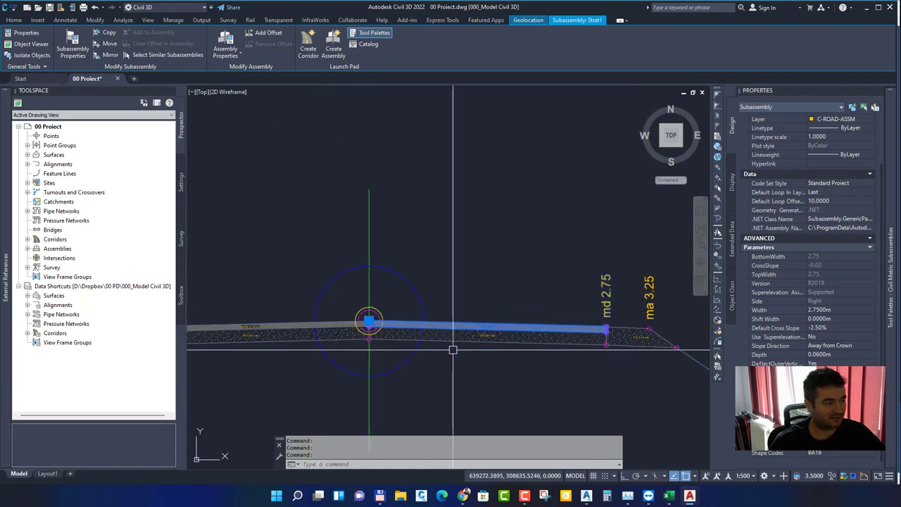
{"action": "middle_click_drag", "start_coordinate": [451, 348], "coordinate": [402, 255]}
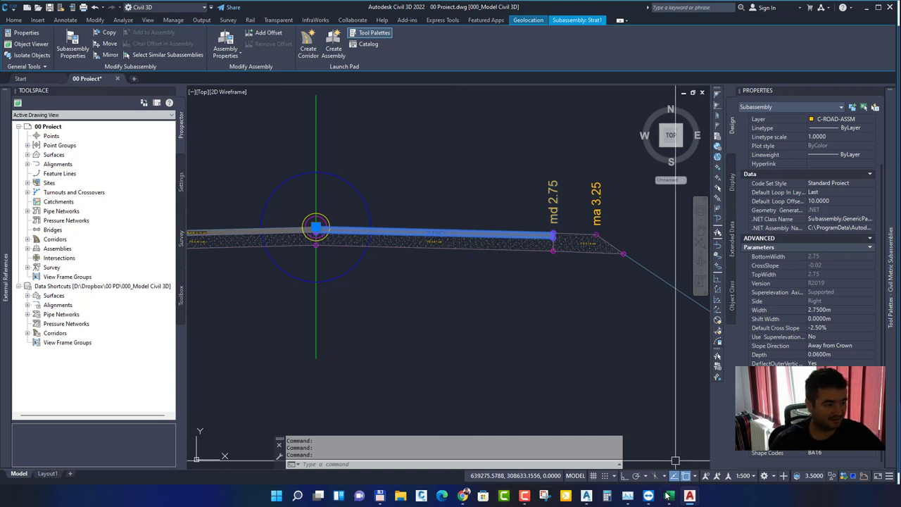
Switch to Subassembly Composer and open the file SRN complex.pkt
{"action": "left_click", "coordinate": [587, 496]}
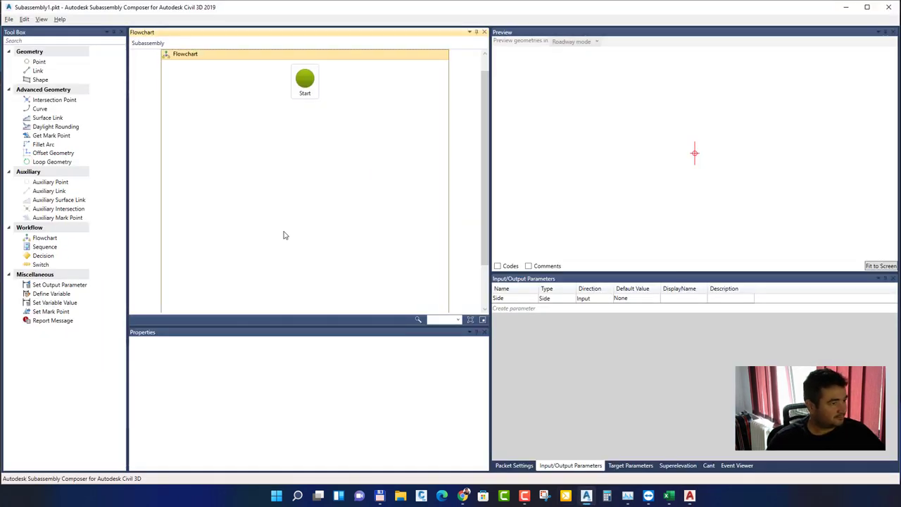
{"action": "left_click", "coordinate": [9, 19]}
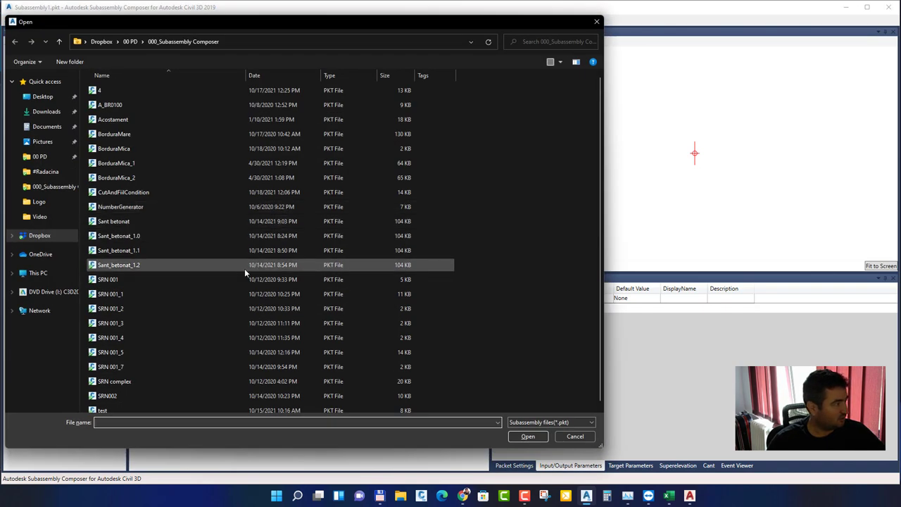
{"action": "double_click", "coordinate": [149, 381]}
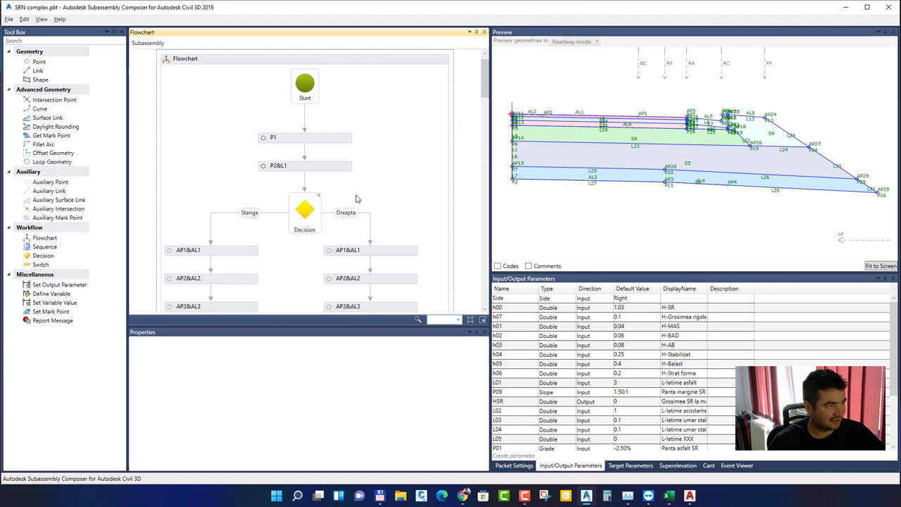
Open the subassembly file SRN002.pkt
{"action": "left_click", "coordinate": [8, 19]}
{"action": "left_click", "coordinate": [25, 36]}
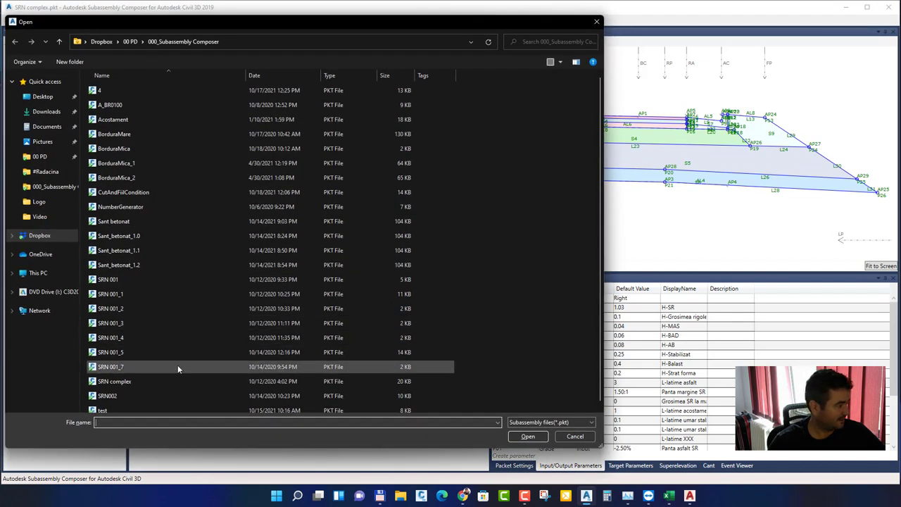
{"action": "scroll", "coordinate": [165, 361], "scroll_direction": "down", "scroll_amount": 1}
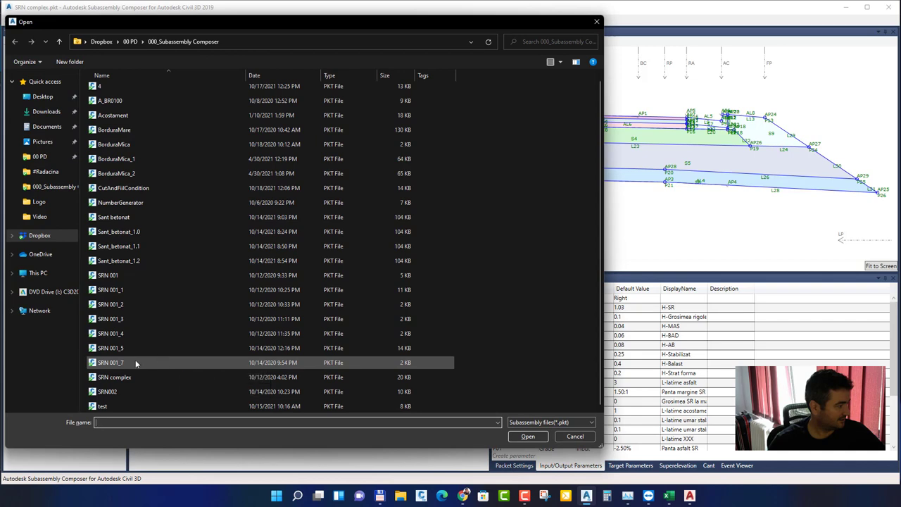
{"action": "double_click", "coordinate": [127, 389]}
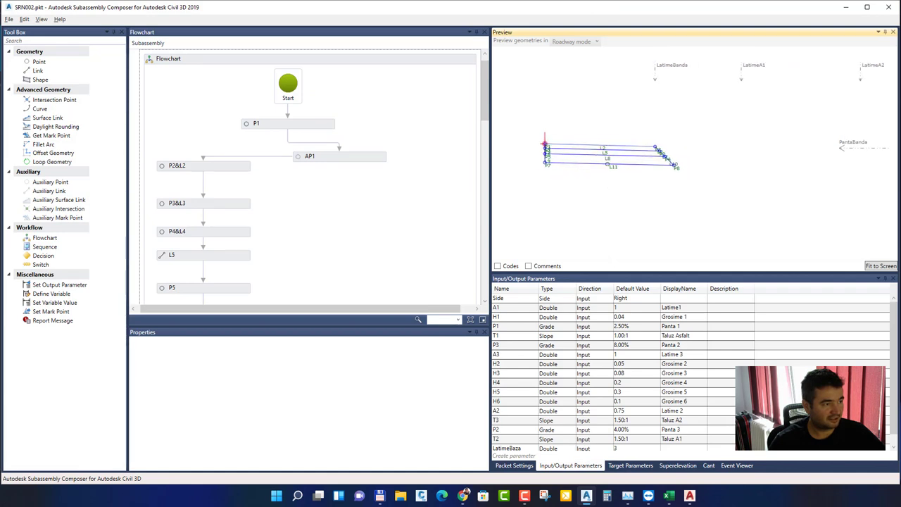
Lower the PantaBanda target and shift the LatimeBanda target outward in the preview to steepen and widen the lane
{"action": "middle_click_drag", "start_coordinate": [722, 150], "coordinate": [702, 196]}
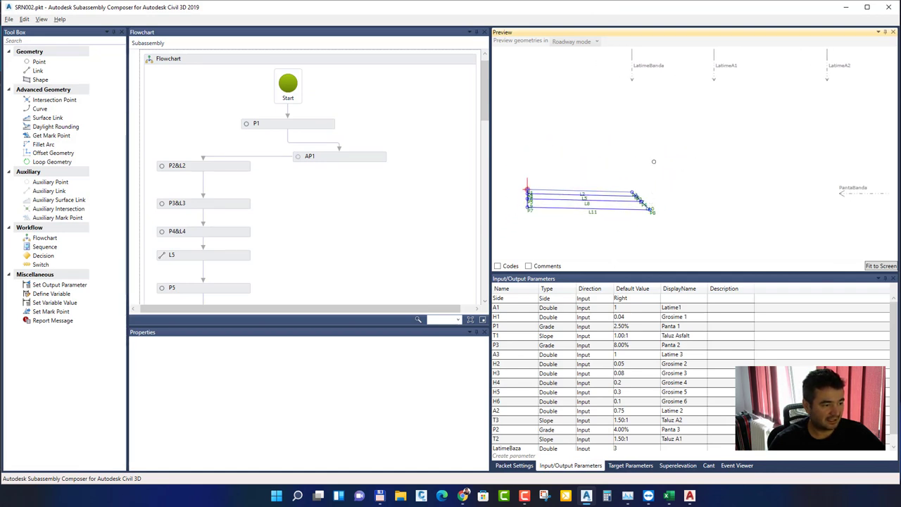
{"action": "scroll", "coordinate": [595, 207], "scroll_direction": "up", "scroll_amount": 5}
{"action": "scroll", "coordinate": [598, 210], "scroll_direction": "down", "scroll_amount": 2}
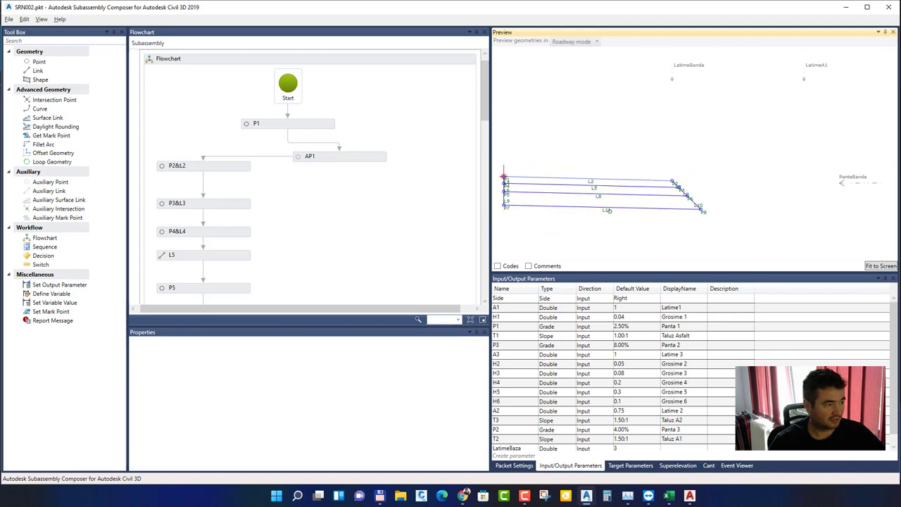
{"action": "scroll", "coordinate": [391, 259], "scroll_direction": "down", "scroll_amount": 3}
{"action": "scroll", "coordinate": [392, 259], "scroll_direction": "up", "scroll_amount": 3}
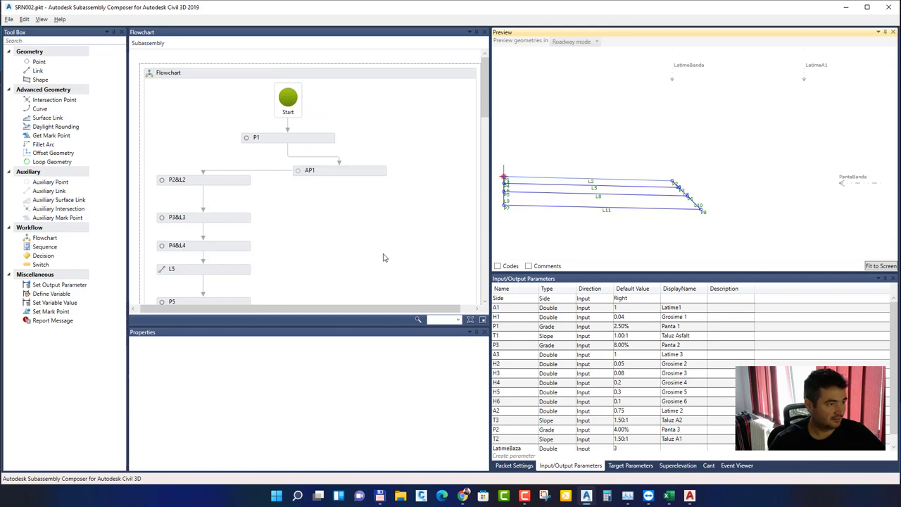
{"action": "mouse_move", "coordinate": [852, 177]}
{"action": "left_mouse_down"}
{"action": "mouse_move", "coordinate": [852, 197]}
{"action": "mouse_move", "coordinate": [851, 170]}
{"action": "mouse_move", "coordinate": [851, 188]}
{"action": "left_mouse_up"}
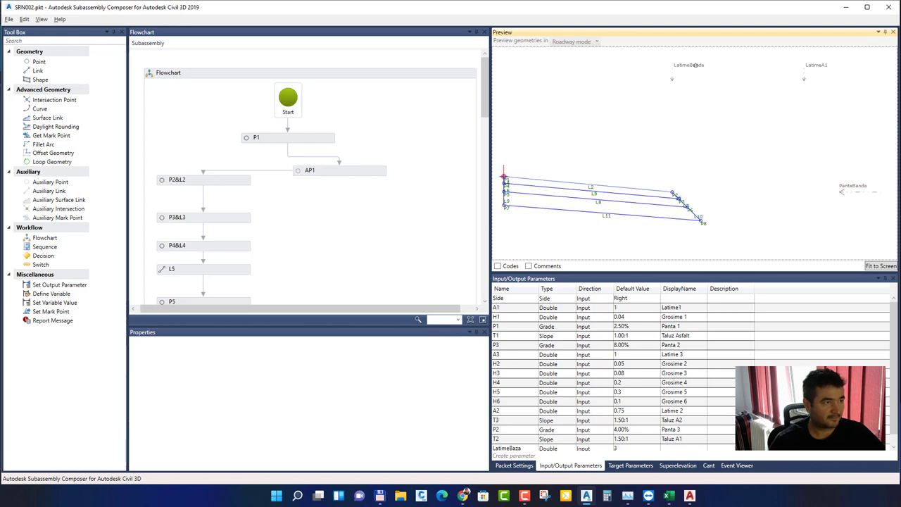
{"action": "left_click_drag", "start_coordinate": [689, 66], "coordinate": [727, 65]}
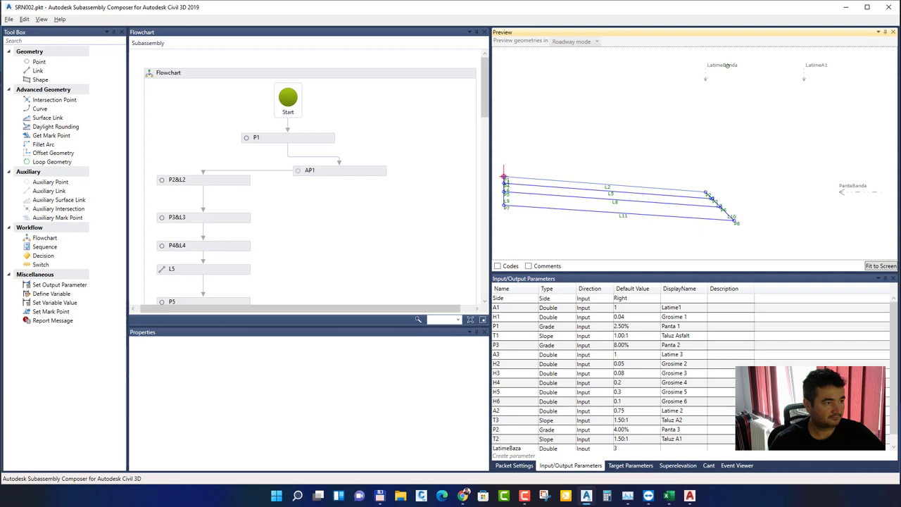
Select the AP1 point in the flowchart and move the LatimeA1 target outward in the preview
{"action": "left_click", "coordinate": [328, 174]}
{"action": "scroll", "coordinate": [674, 243], "scroll_direction": "down", "scroll_amount": 2}
{"action": "scroll", "coordinate": [674, 243], "scroll_direction": "down", "scroll_amount": 1}
{"action": "scroll", "coordinate": [597, 228], "scroll_direction": "down", "scroll_amount": 2}
{"action": "scroll", "coordinate": [597, 228], "scroll_direction": "up", "scroll_amount": 3}
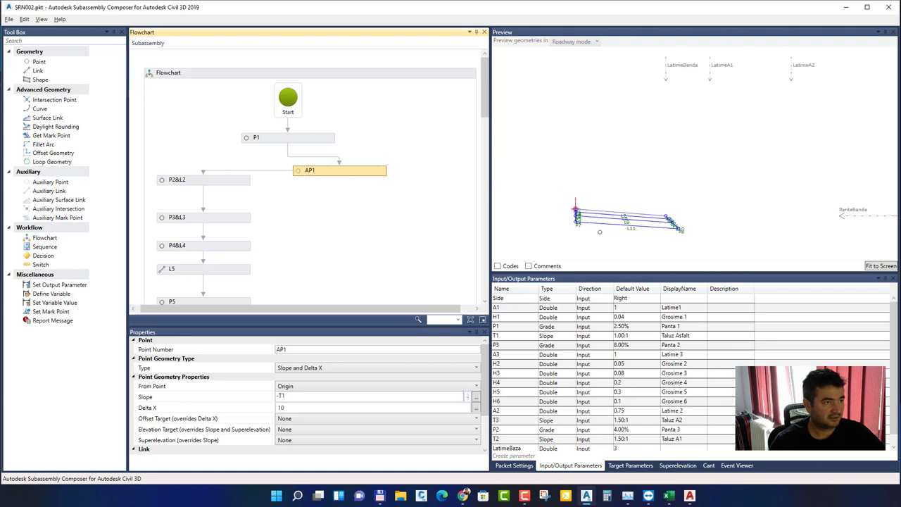
{"action": "left_click", "coordinate": [724, 64]}
{"action": "mouse_move", "coordinate": [724, 64]}
{"action": "left_mouse_down"}
{"action": "mouse_move", "coordinate": [654, 65]}
{"action": "mouse_move", "coordinate": [817, 65]}
{"action": "mouse_move", "coordinate": [648, 65]}
{"action": "mouse_move", "coordinate": [809, 67]}
{"action": "mouse_move", "coordinate": [791, 104]}
{"action": "left_mouse_up"}
{"action": "scroll", "coordinate": [672, 210], "scroll_direction": "up", "scroll_amount": 4}
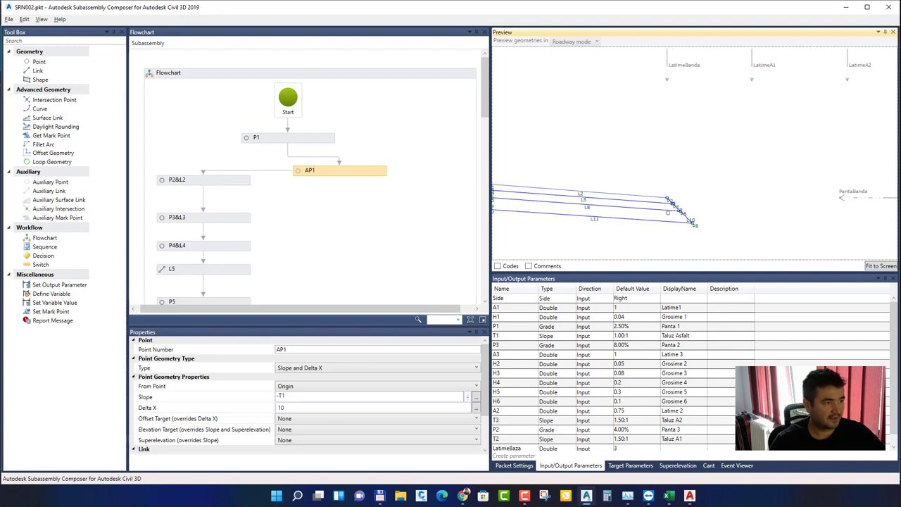
Review the flowchart's points and links, the input parameters, and the properties of AP1 against the preview geometry
{"action": "scroll", "coordinate": [429, 223], "scroll_direction": "down", "scroll_amount": 10}
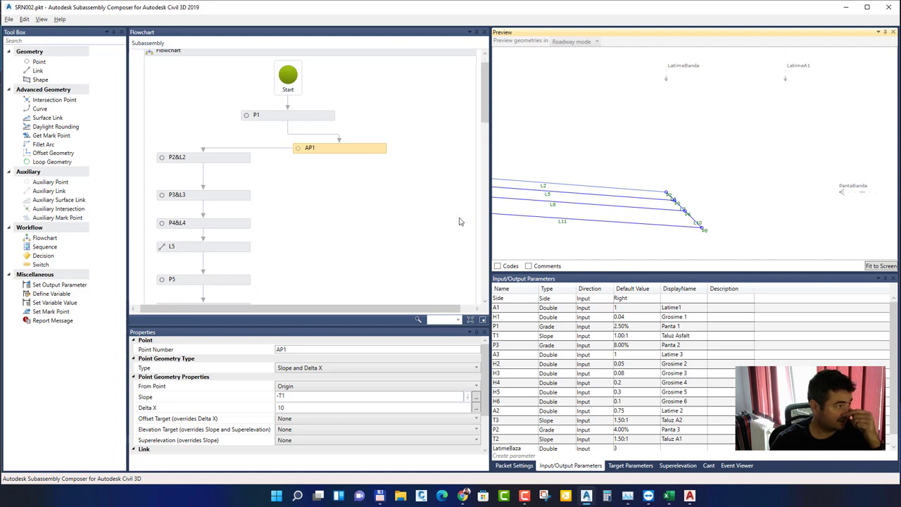
{"action": "scroll", "coordinate": [420, 230], "scroll_direction": "down", "scroll_amount": 2}
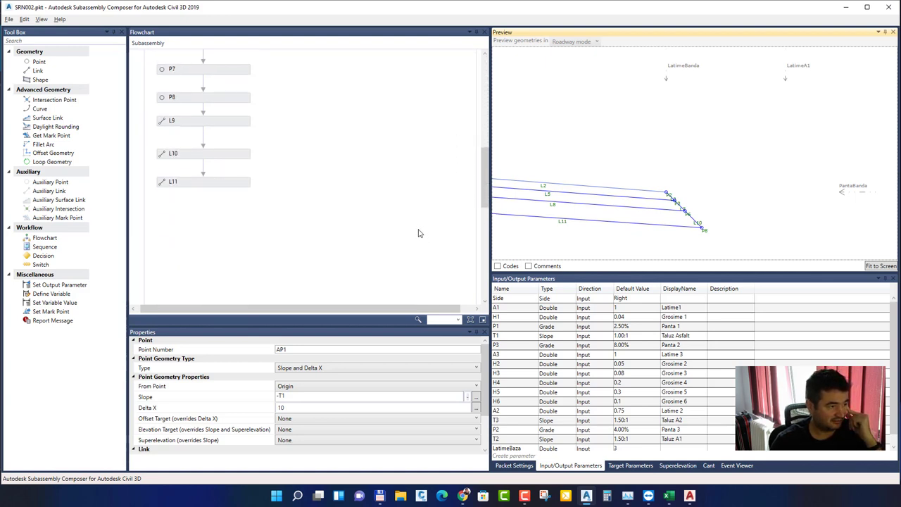
{"action": "scroll", "coordinate": [419, 233], "scroll_direction": "up", "scroll_amount": 4}
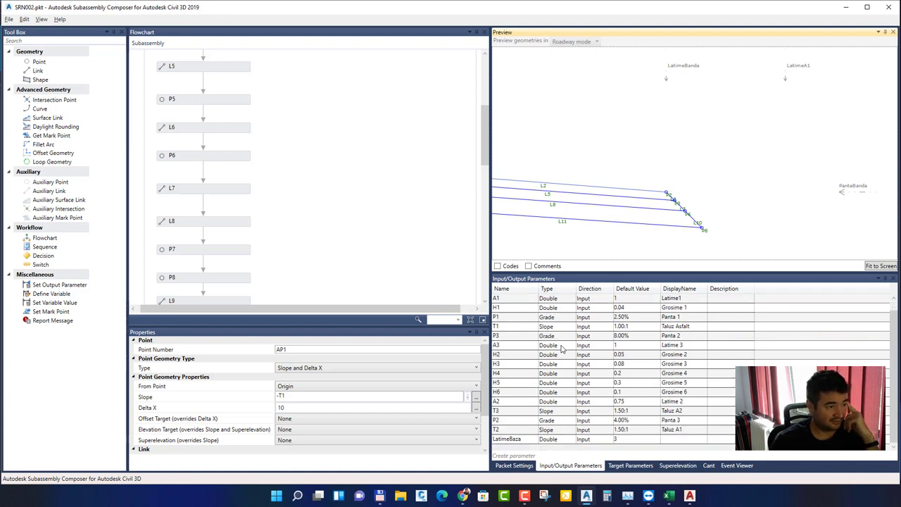
{"action": "scroll", "coordinate": [587, 208], "scroll_direction": "down", "scroll_amount": 3}
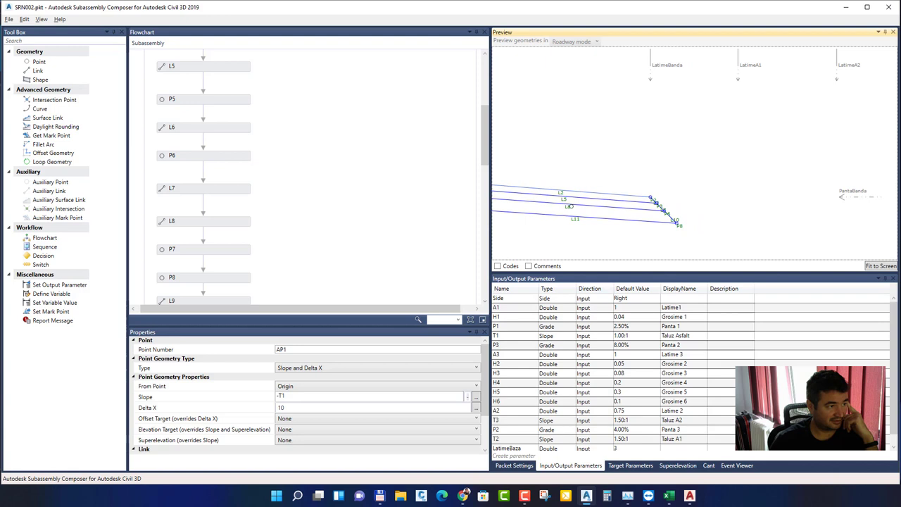
{"action": "scroll", "coordinate": [335, 221], "scroll_direction": "down", "scroll_amount": 4}
{"action": "scroll", "coordinate": [335, 222], "scroll_direction": "up", "scroll_amount": 6}
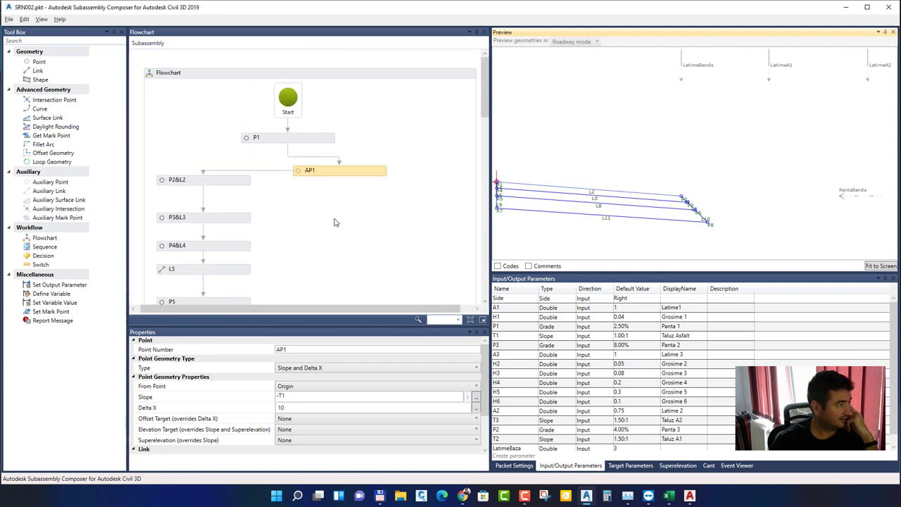
{"action": "left_click", "coordinate": [320, 177]}
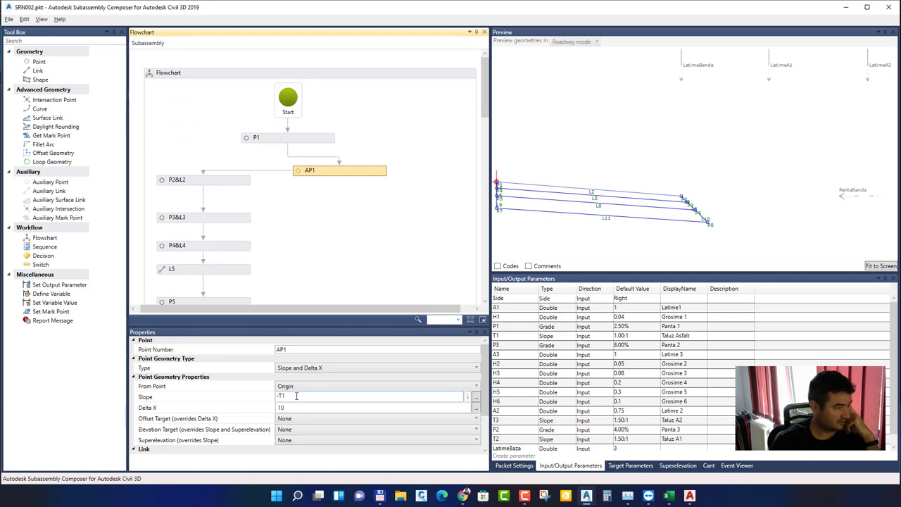
{"action": "scroll", "coordinate": [692, 216], "scroll_direction": "down", "scroll_amount": 4}
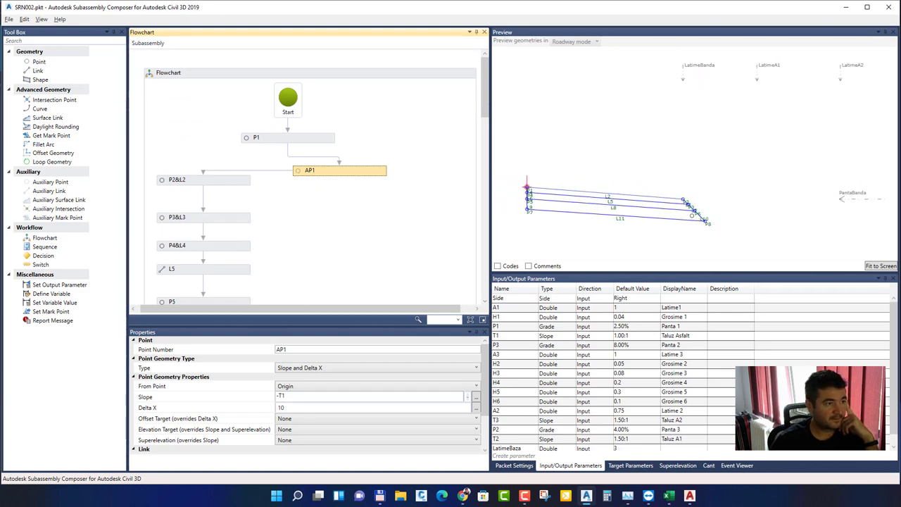
{"action": "mouse_move", "coordinate": [749, 224]}
{"action": "middle_mouse_down"}
{"action": "mouse_move", "coordinate": [774, 211]}
{"action": "mouse_move", "coordinate": [633, 226]}
{"action": "mouse_move", "coordinate": [668, 204]}
{"action": "mouse_move", "coordinate": [663, 193]}
{"action": "middle_mouse_up"}
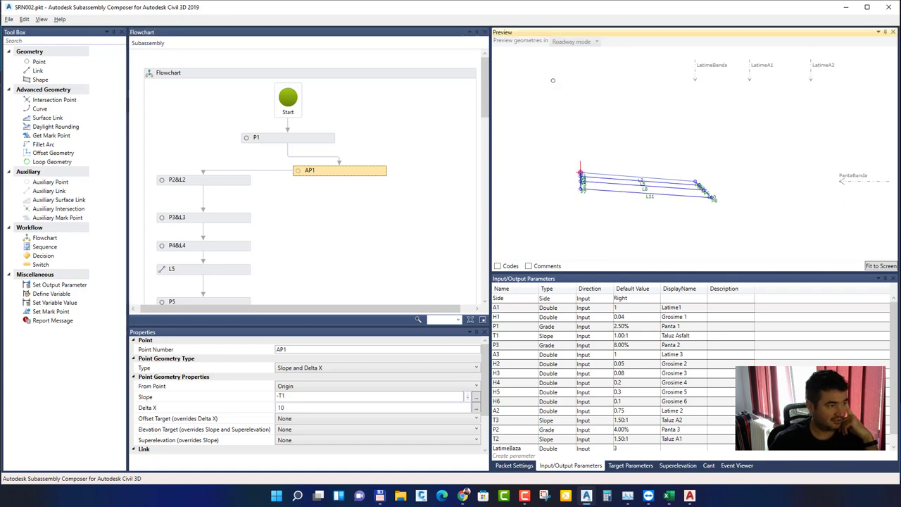
Compare the preview geometry in Layout mode with Roadway mode, ending in Roadway mode
{"action": "left_click", "coordinate": [573, 41]}
{"action": "left_click", "coordinate": [573, 52]}
{"action": "scroll", "coordinate": [658, 168], "scroll_direction": "up", "scroll_amount": 2}
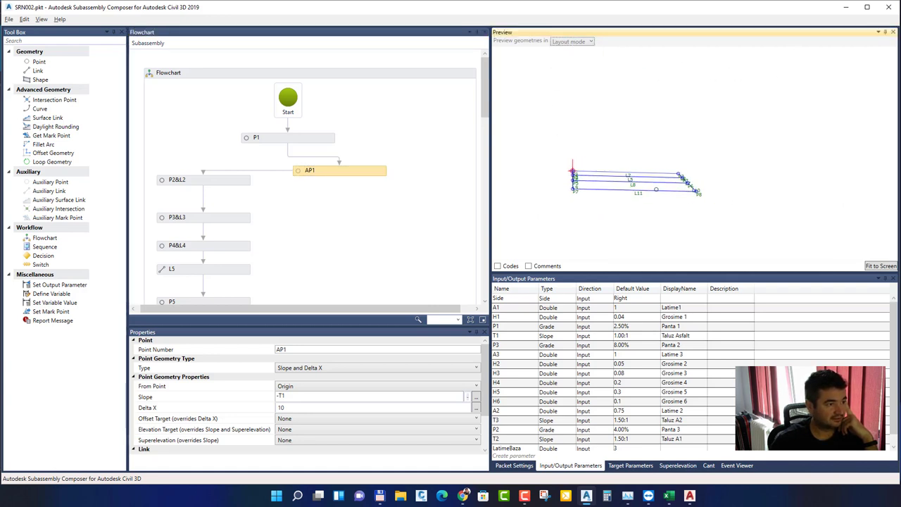
{"action": "left_click", "coordinate": [573, 41]}
{"action": "left_click", "coordinate": [570, 62]}
{"action": "left_click", "coordinate": [571, 43]}
{"action": "left_click", "coordinate": [573, 52]}
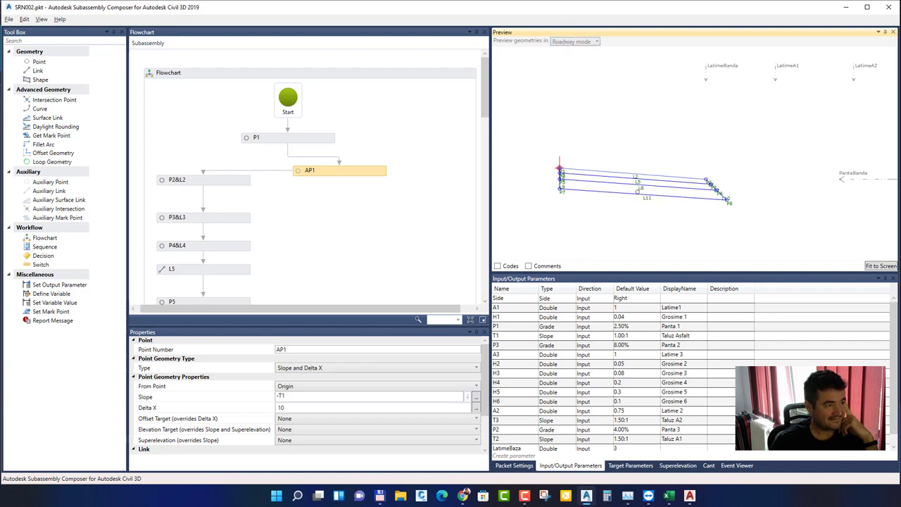
{"action": "middle_click_drag", "start_coordinate": [719, 197], "coordinate": [680, 193]}
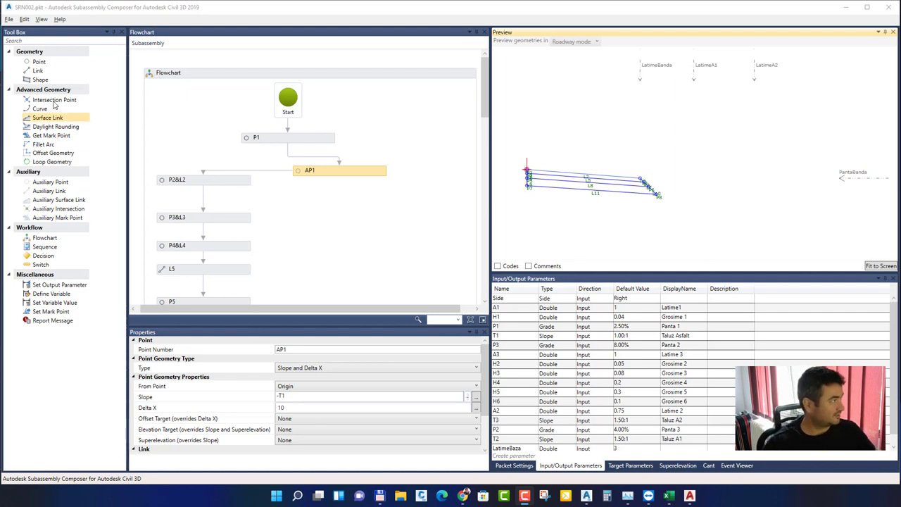
Start a new blank subassembly file in place of SRN002
{"action": "left_click", "coordinate": [9, 19]}
{"action": "left_click", "coordinate": [25, 30]}
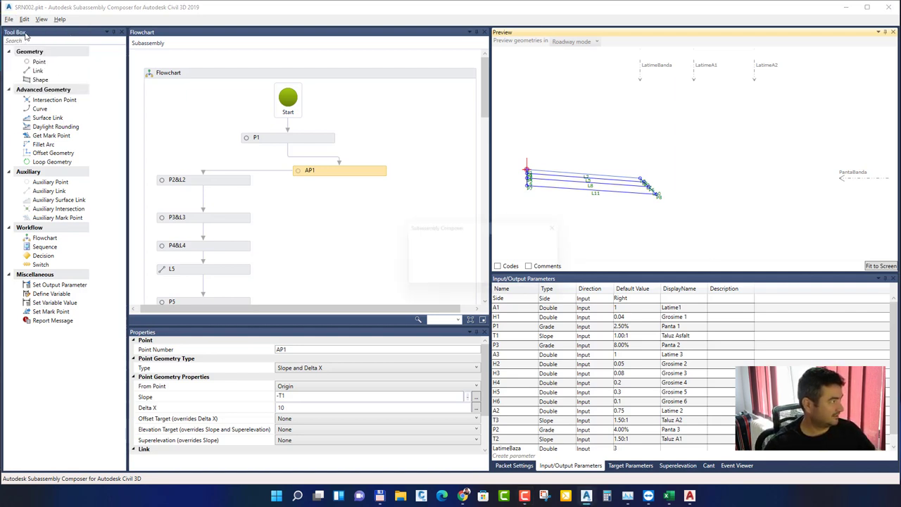
{"action": "left_click", "coordinate": [507, 280]}
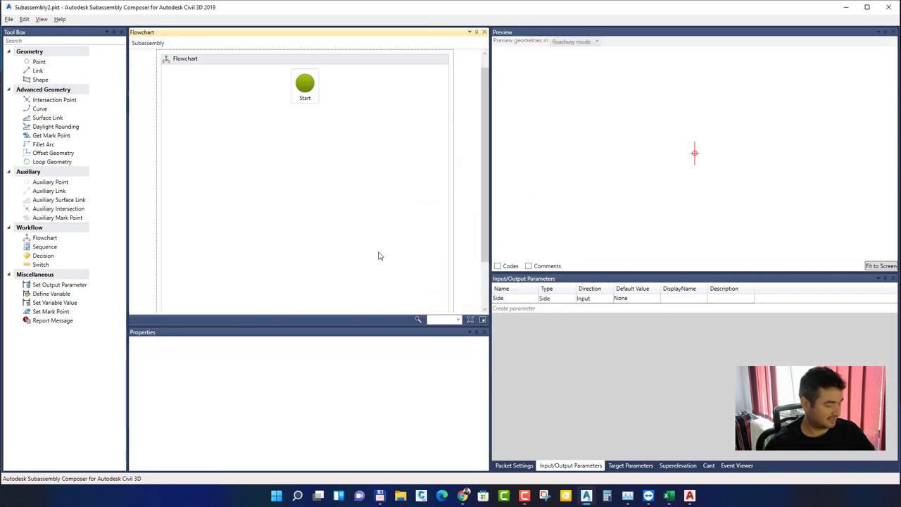
Save the new subassembly as SRN003 in the 000_Subassembly Composer folder
{"action": "key", "text": "ctrl+s"}
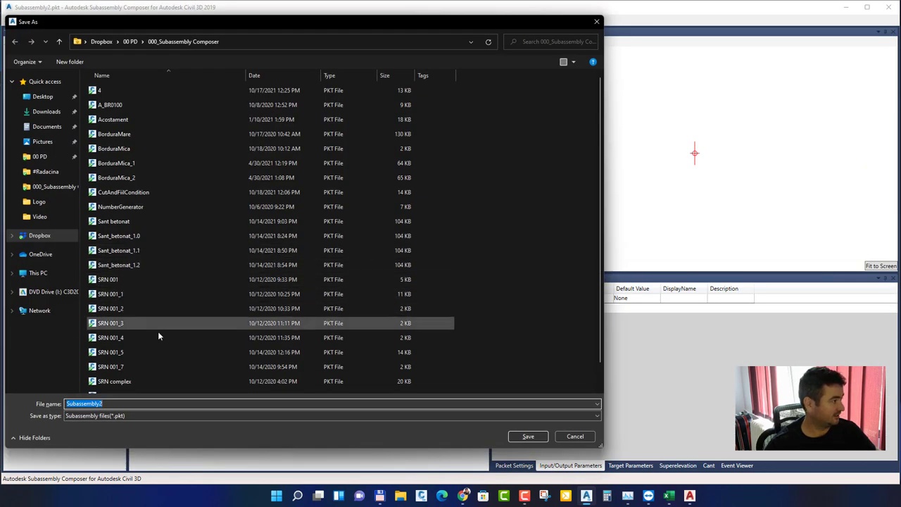
{"action": "scroll", "coordinate": [158, 331], "scroll_direction": "down", "scroll_amount": 1}
{"action": "left_click", "coordinate": [133, 373]}
{"action": "left_click", "coordinate": [97, 404]}
{"action": "key", "text": "BackSpace"}
{"action": "type", "text": "3"}
{"action": "key", "text": "Return"}
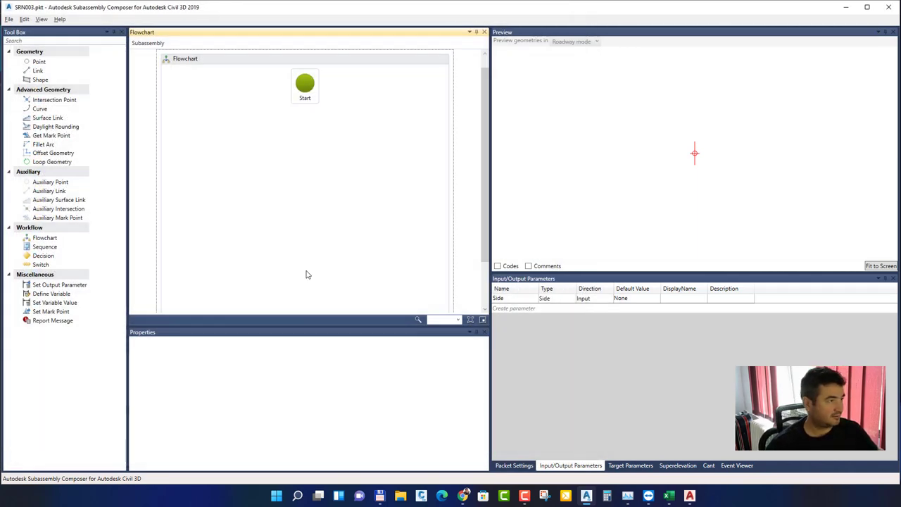
Add point P1 at the origin, and point P2 linked from P1 using the Slope and Delta X geometry type
{"action": "left_click_drag", "start_coordinate": [49, 62], "coordinate": [314, 140]}
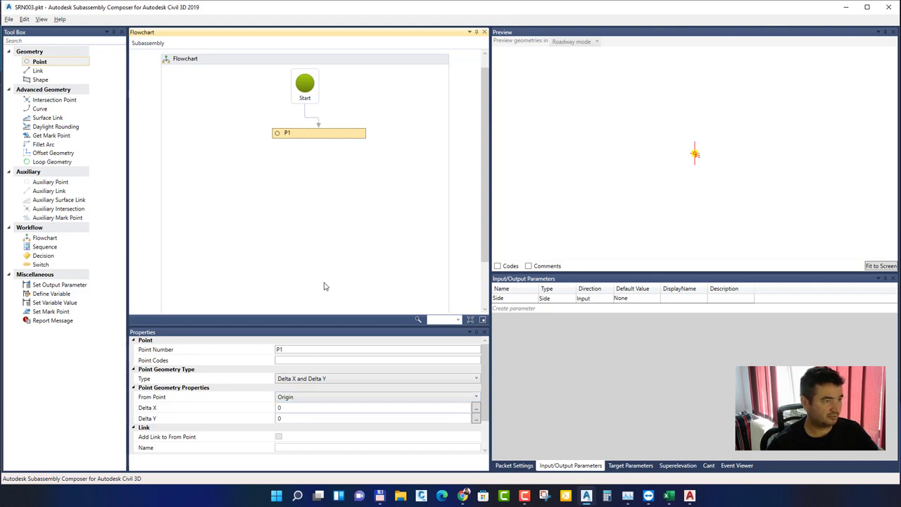
{"action": "left_click", "coordinate": [286, 359]}
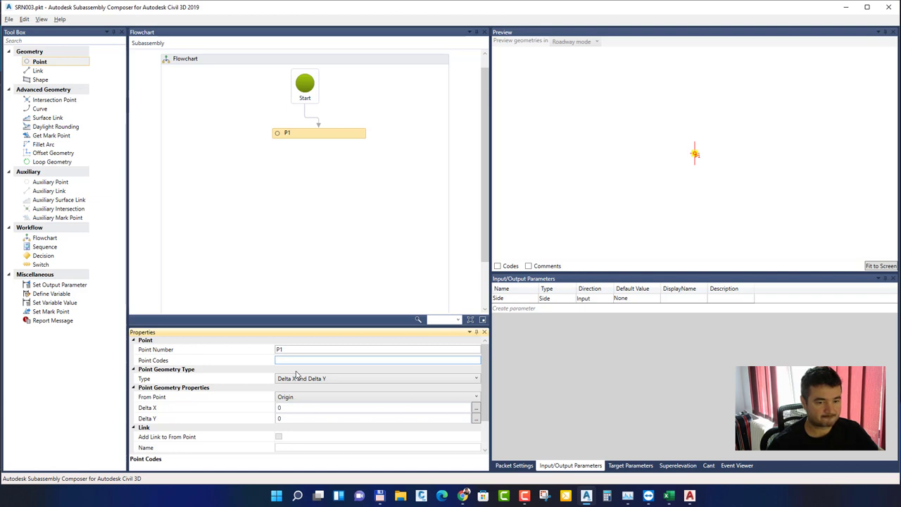
{"action": "left_click_drag", "start_coordinate": [43, 62], "coordinate": [324, 175]}
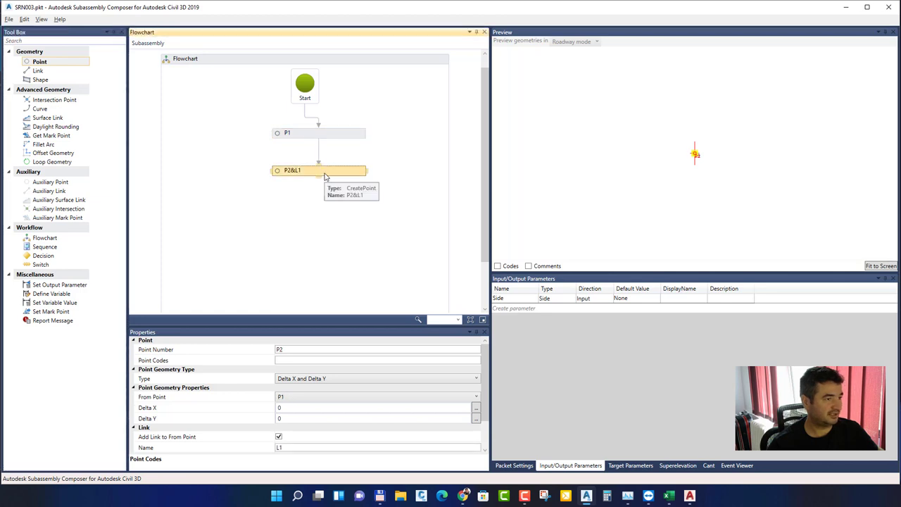
{"action": "left_click", "coordinate": [330, 380]}
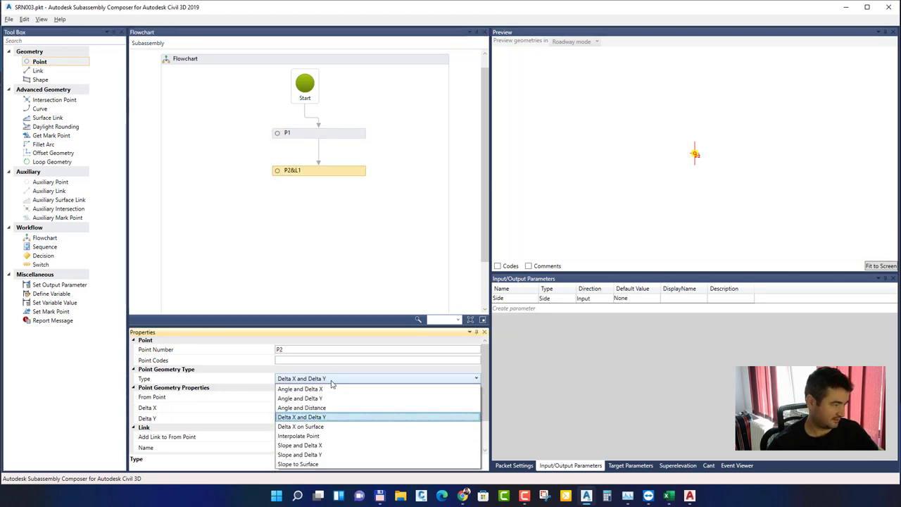
{"action": "left_click", "coordinate": [342, 445]}
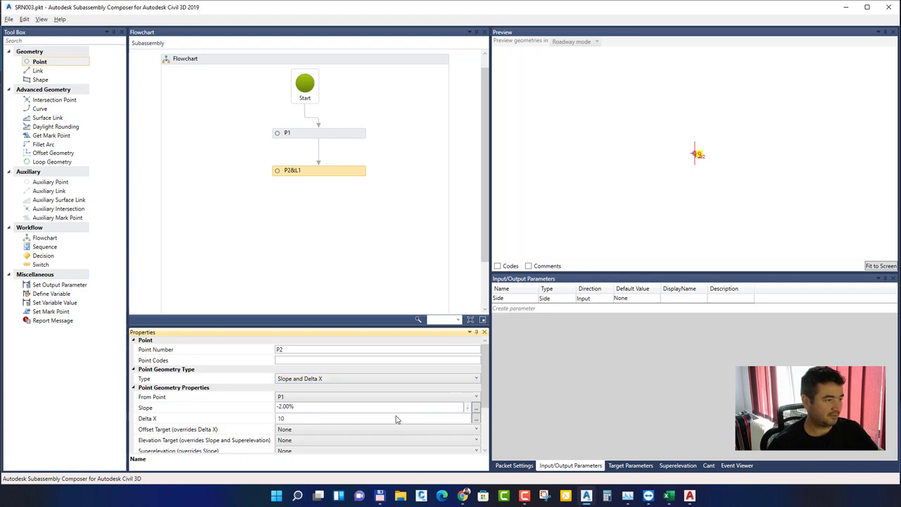
Create an input parameter named L1 with a default value of 2.75
{"action": "left_click", "coordinate": [511, 308]}
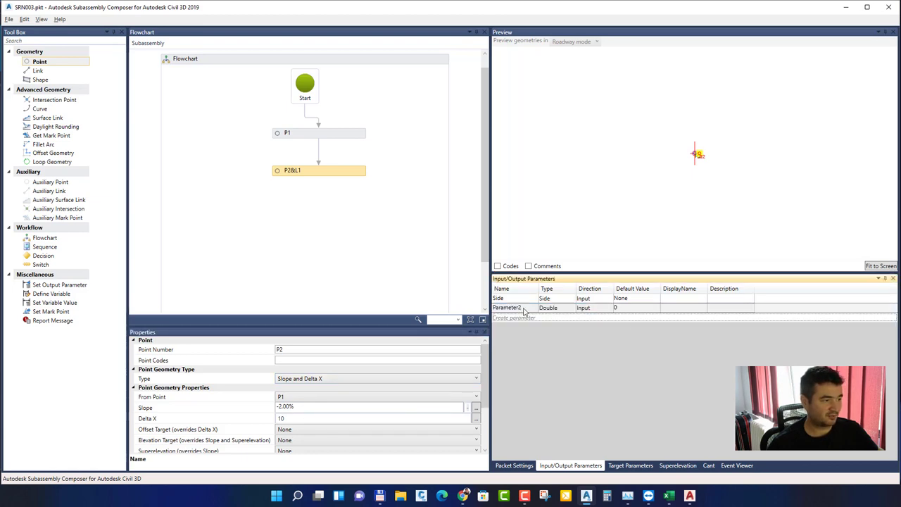
{"action": "double_click", "coordinate": [523, 308]}
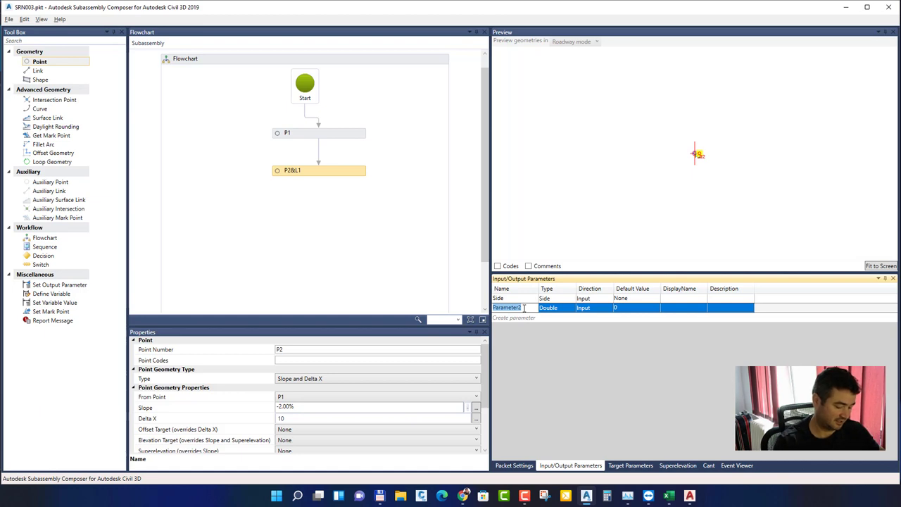
{"action": "type", "text": "L"}
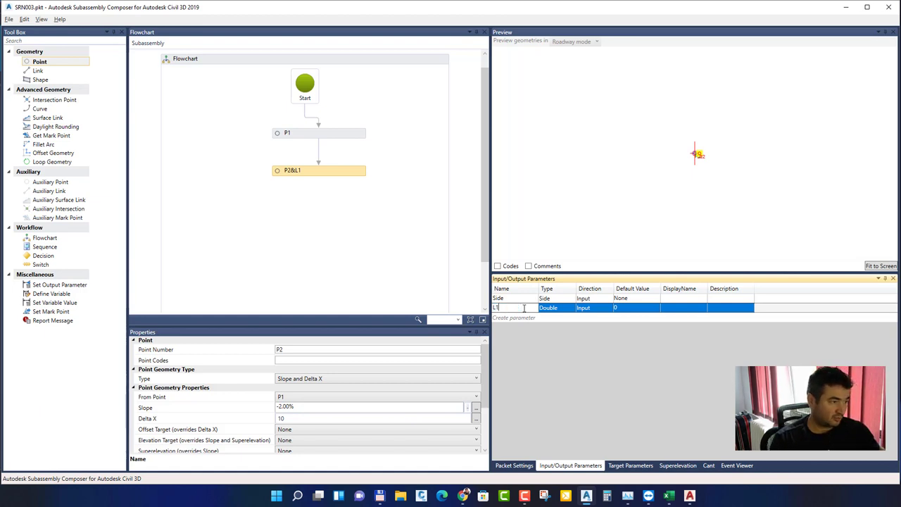
{"action": "type", "text": "1"}
{"action": "key", "text": "Return"}
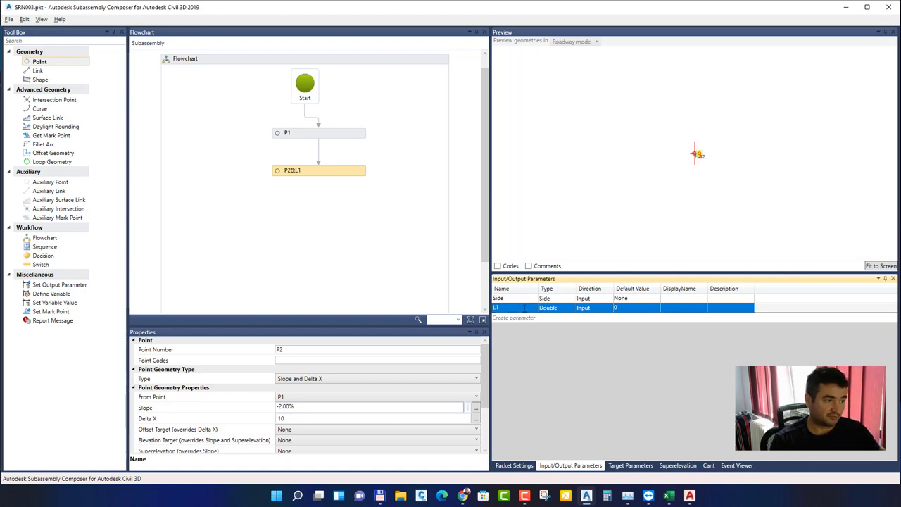
{"action": "left_click", "coordinate": [626, 312]}
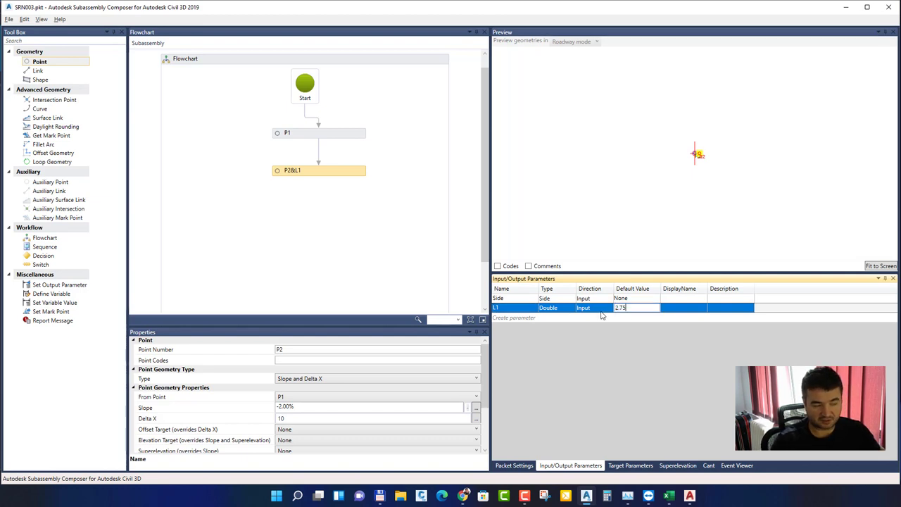
{"action": "key", "text": "Return"}
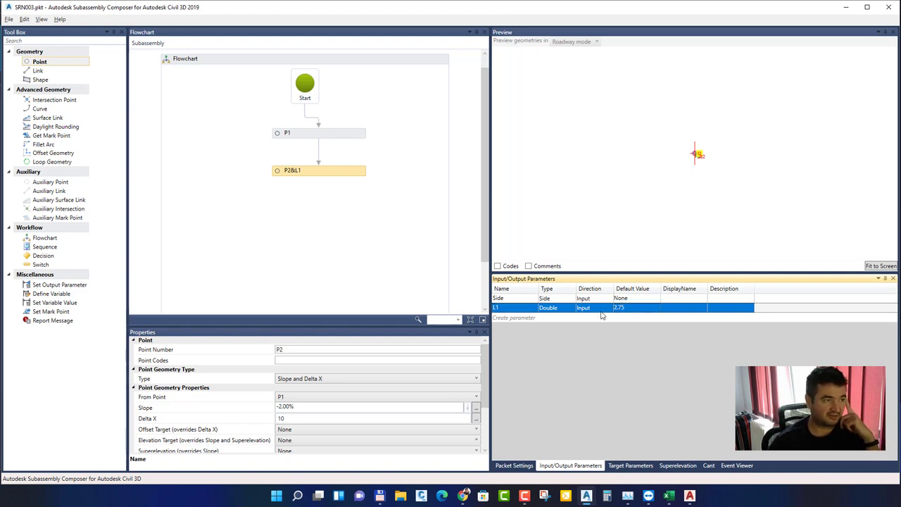
Fit the preview to the lane geometry and create a second input parameter named P1
{"action": "left_click", "coordinate": [877, 267]}
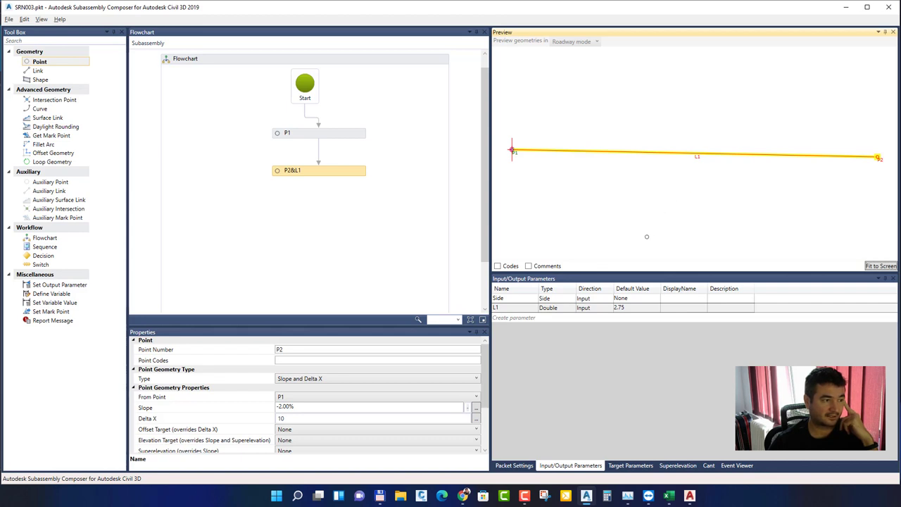
{"action": "left_click", "coordinate": [529, 318]}
{"action": "left_click", "coordinate": [531, 318]}
{"action": "type", "text": "P1"}
{"action": "key", "text": "Return"}
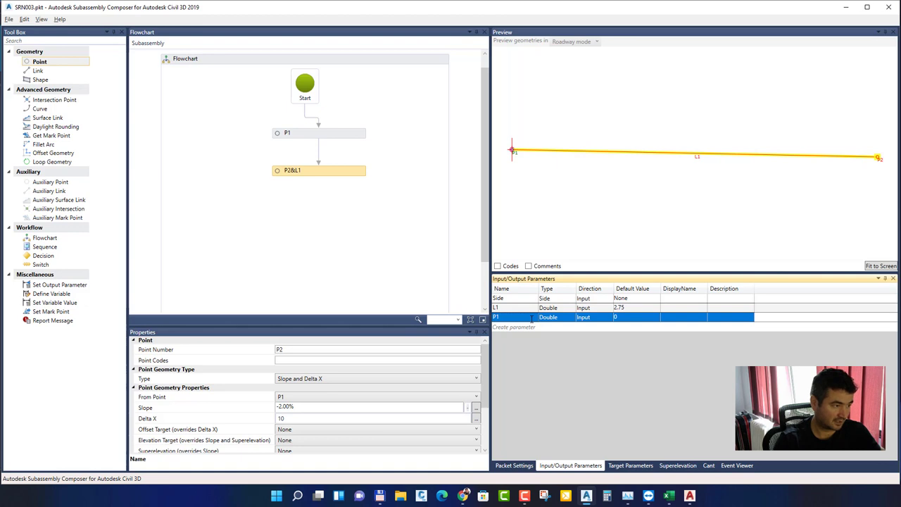
Set the P1 parameter's type to Grade with a default value of -2.50%
{"action": "left_click", "coordinate": [563, 320]}
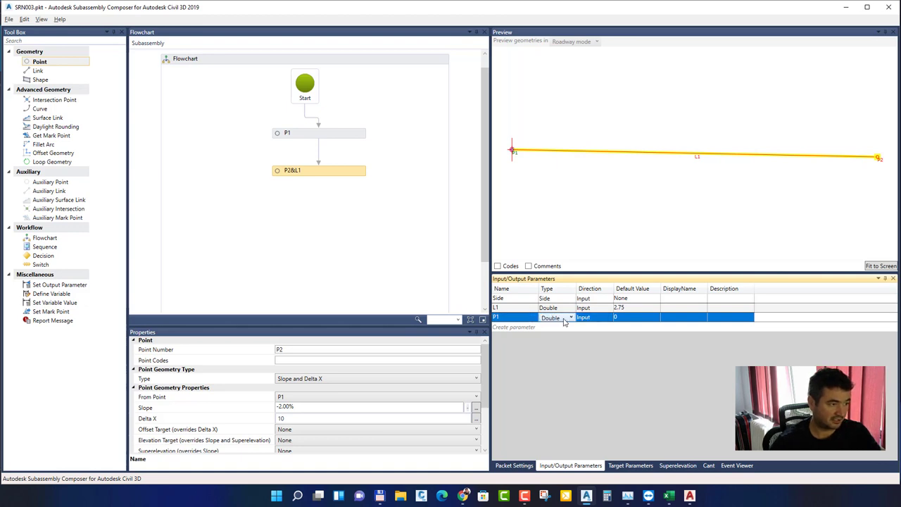
{"action": "left_click", "coordinate": [564, 320]}
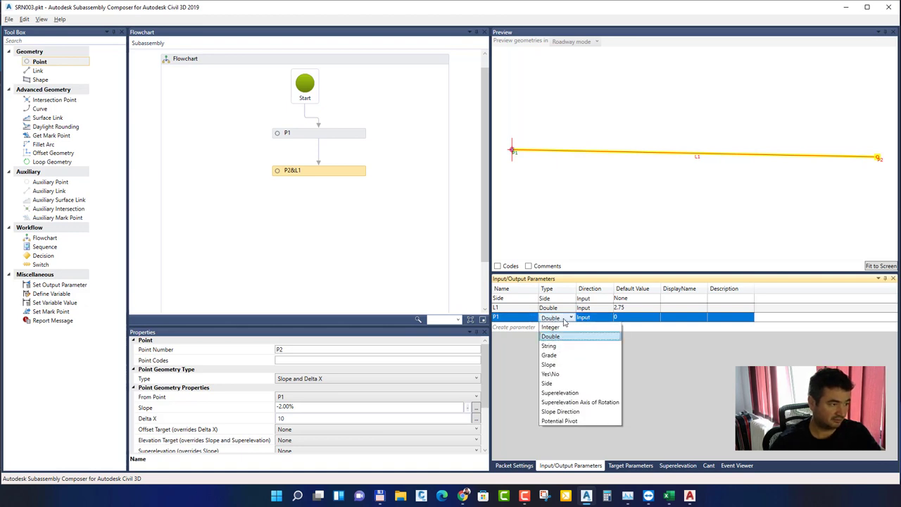
{"action": "left_click", "coordinate": [563, 365]}
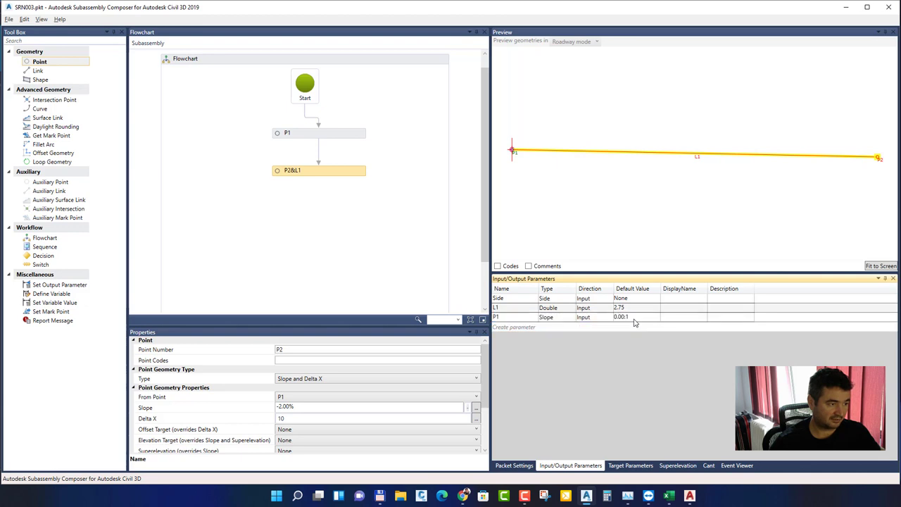
{"action": "left_click", "coordinate": [568, 318]}
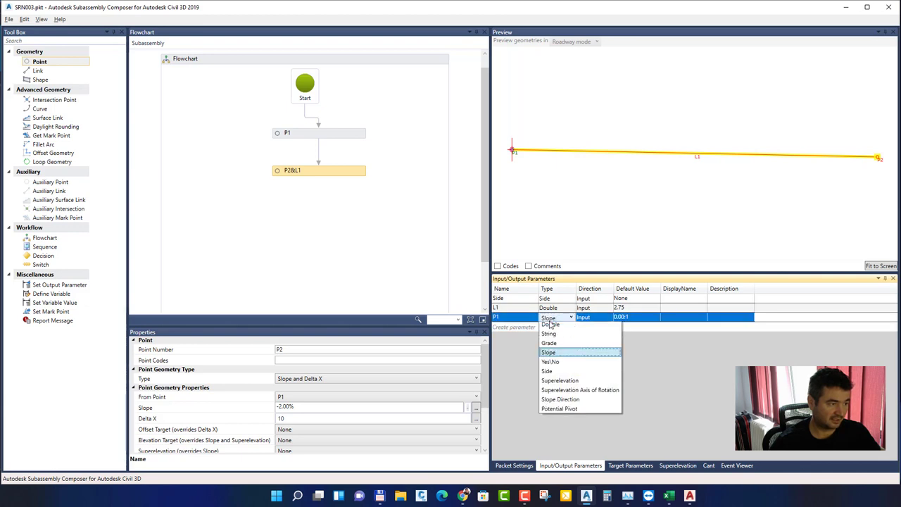
{"action": "left_click", "coordinate": [610, 336]}
{"action": "left_click", "coordinate": [639, 318]}
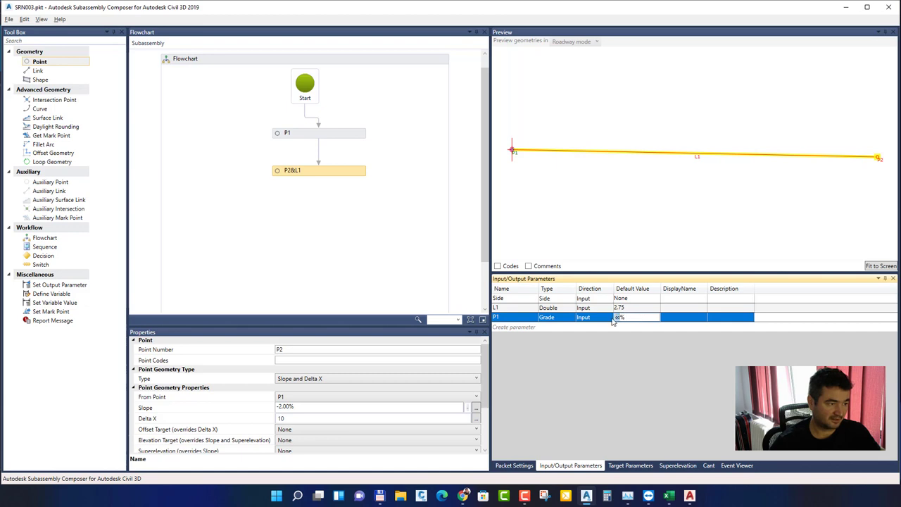
{"action": "type", "text": ".5"}
{"action": "key", "text": "Return"}
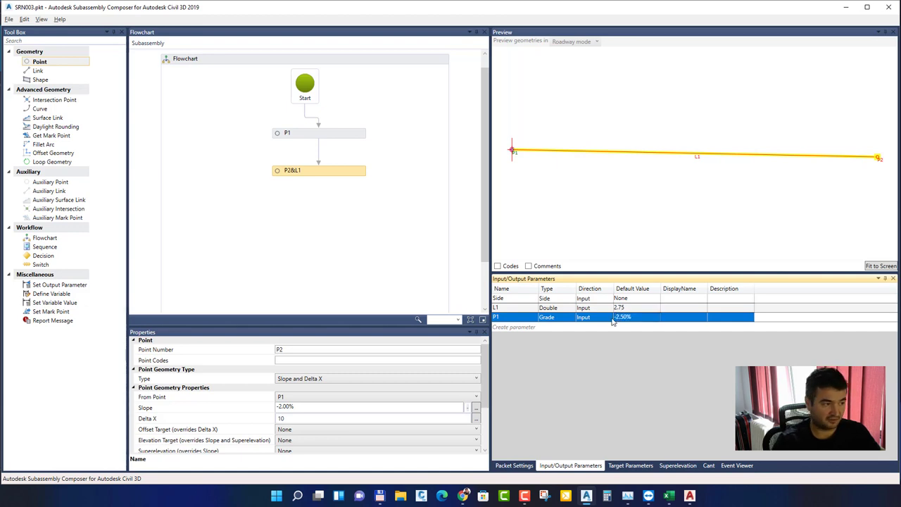
Drive point P2's Delta X with the L1 parameter and its slope with the P1 parameter
{"action": "left_click", "coordinate": [311, 406]}
{"action": "left_click", "coordinate": [302, 419]}
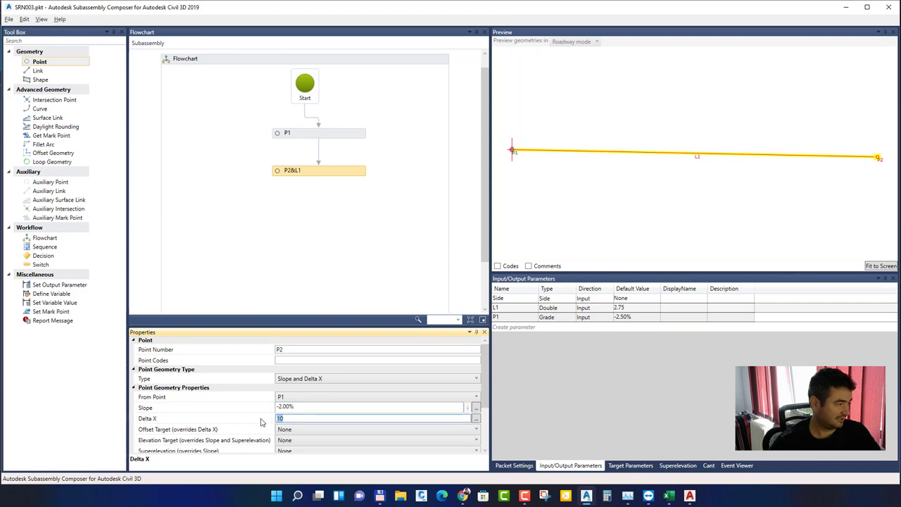
{"action": "type", "text": "L1"}
{"action": "left_click", "coordinate": [238, 407]}
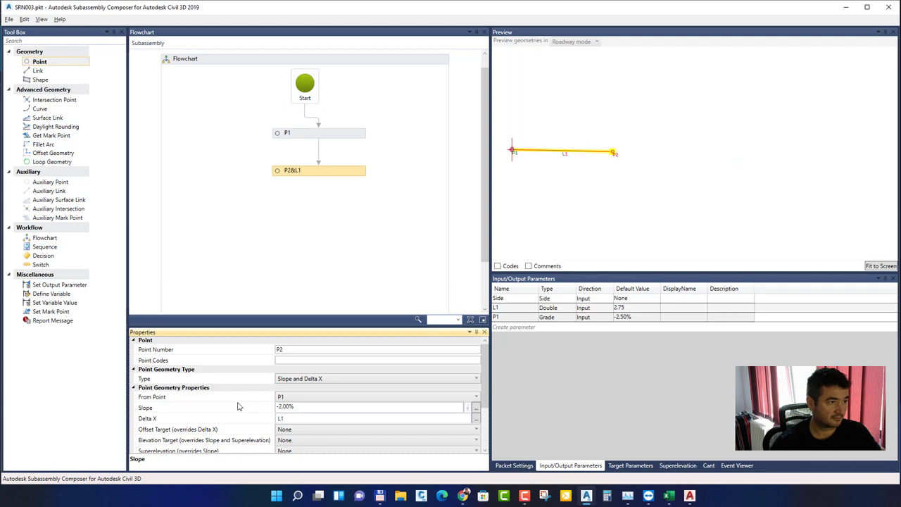
{"action": "double_click", "coordinate": [309, 408]}
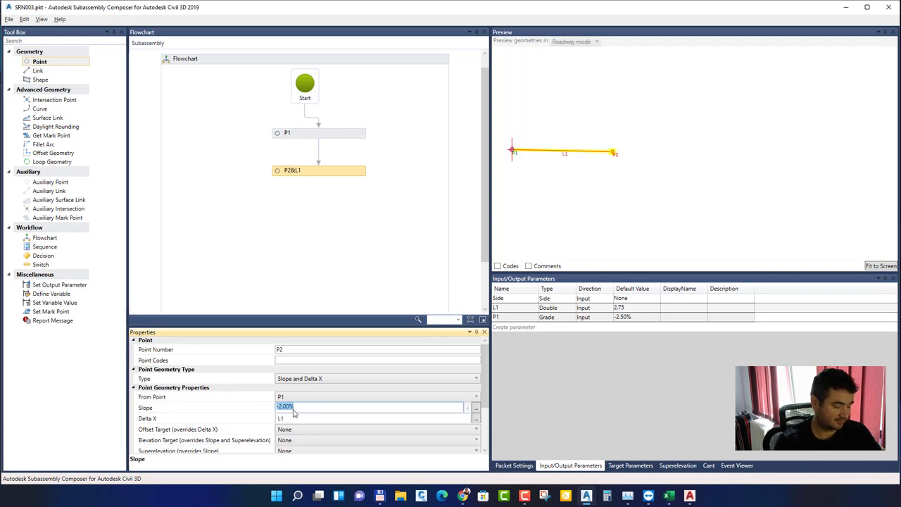
{"action": "type", "text": "P1"}
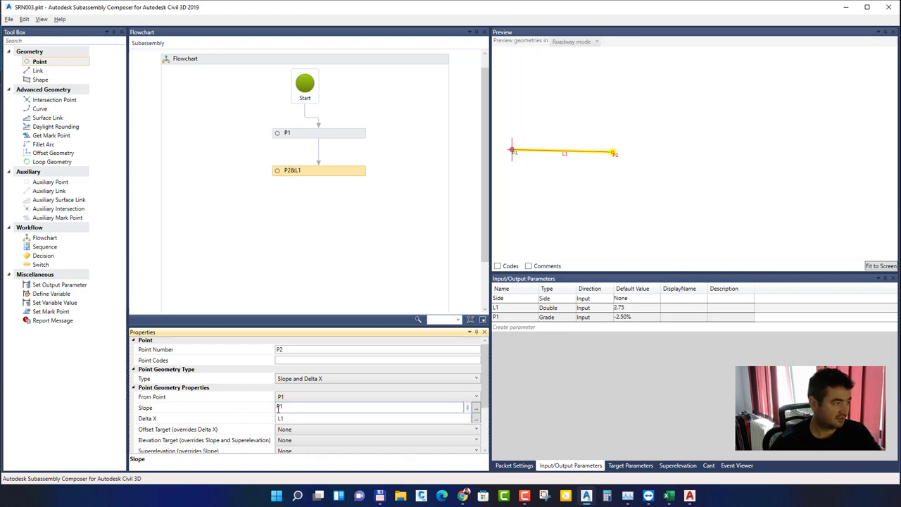
Try the negated expression -P1 as point P2's slope, and restore it to P1
{"action": "key", "text": "Home"}
{"action": "type", "text": "-"}
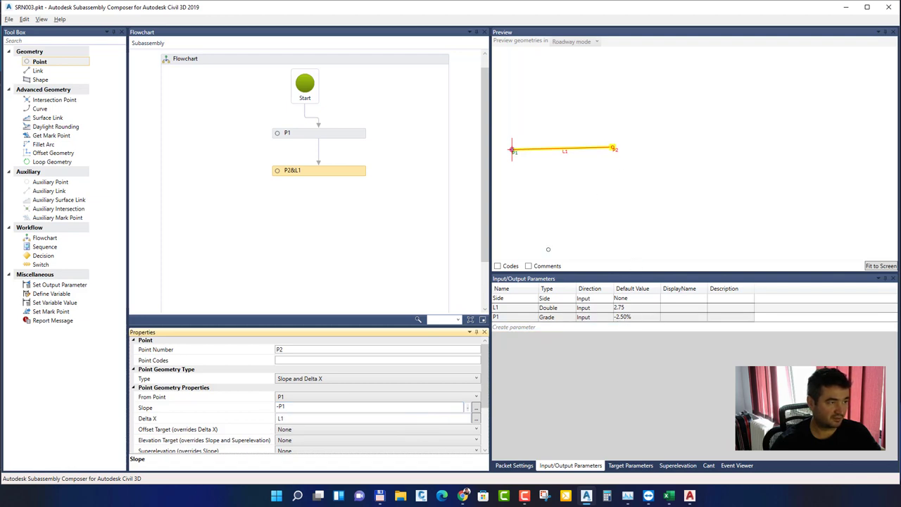
{"action": "left_click", "coordinate": [285, 409]}
{"action": "key", "text": "Delete"}
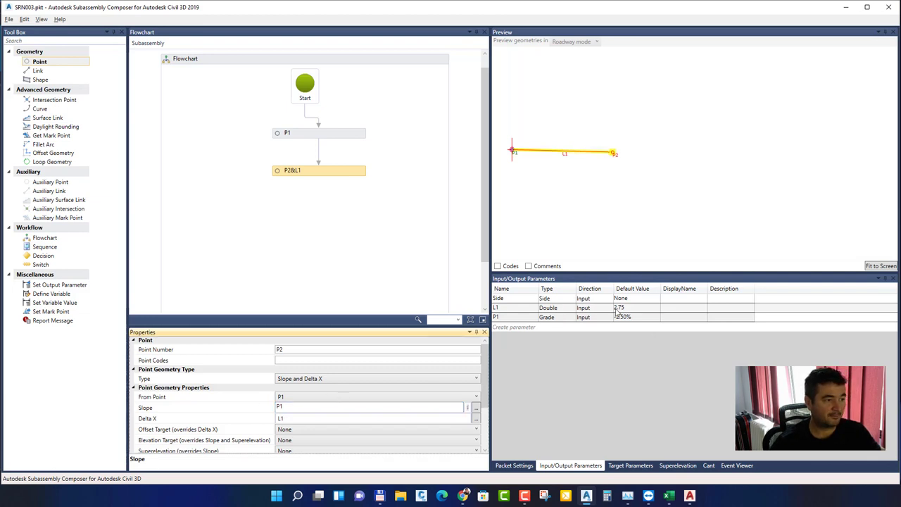
Switch to Civil 3D to check the lane subassembly's Default Cross Slope, and return to Subassembly Composer to compare it with the P1 grade and P2's slope
{"action": "mouse_move", "coordinate": [689, 495]}
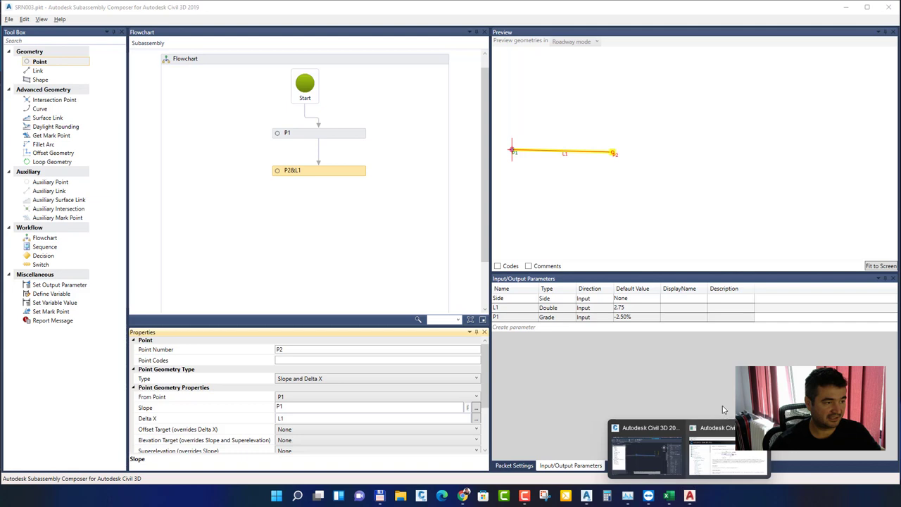
{"action": "left_click", "coordinate": [660, 456]}
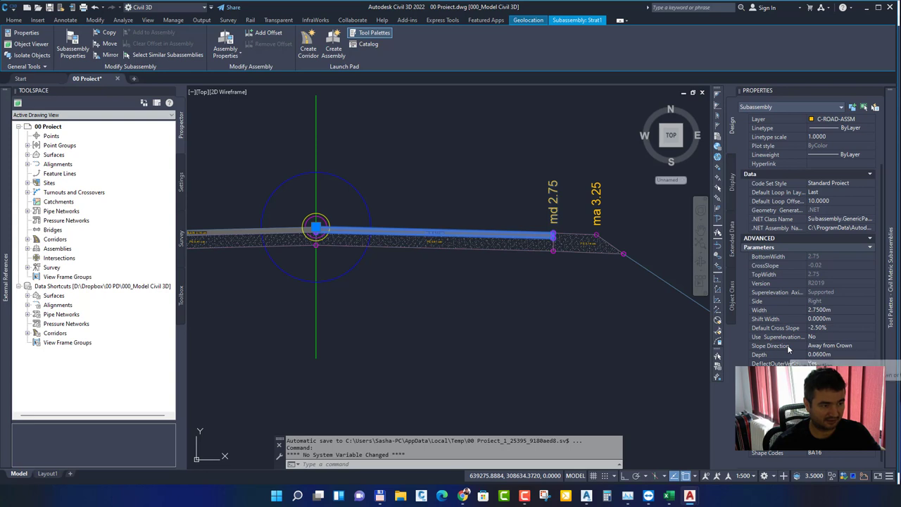
{"action": "left_click", "coordinate": [835, 328]}
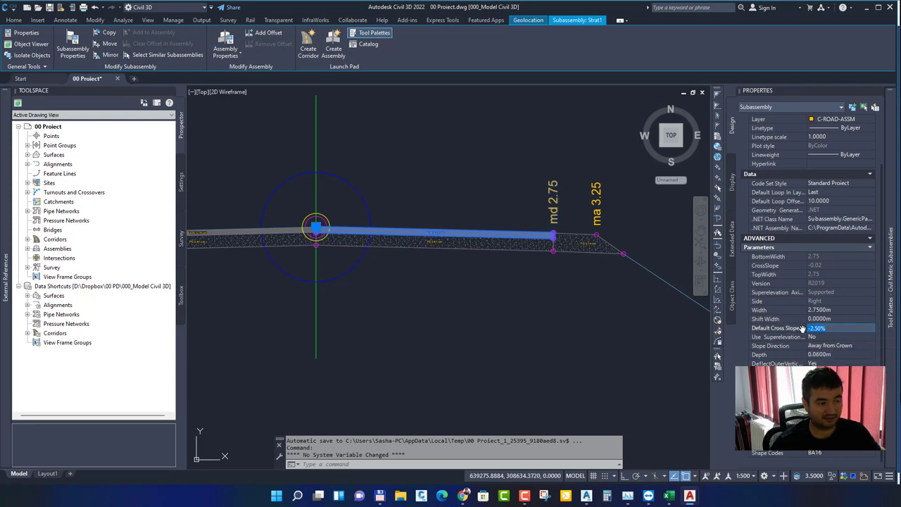
{"action": "left_click", "coordinate": [866, 7]}
{"action": "left_click", "coordinate": [637, 317]}
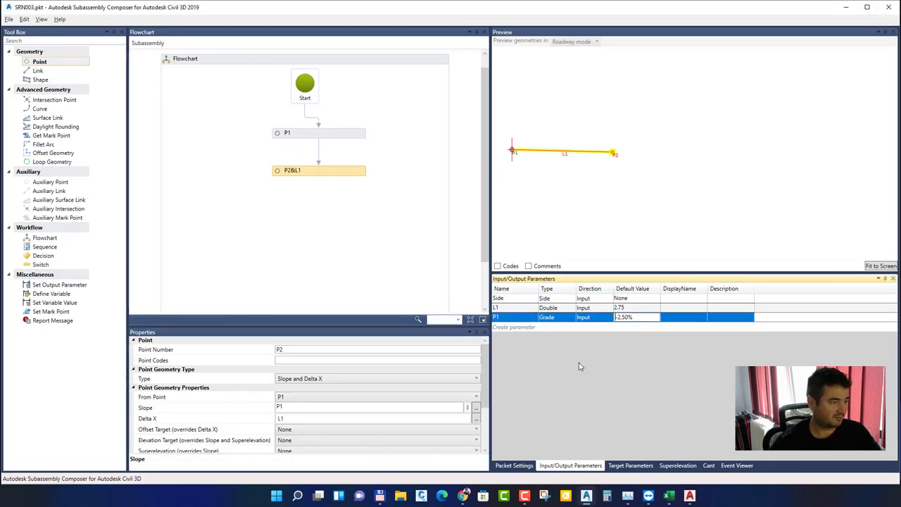
{"action": "left_click", "coordinate": [286, 408]}
{"action": "left_click", "coordinate": [244, 405]}
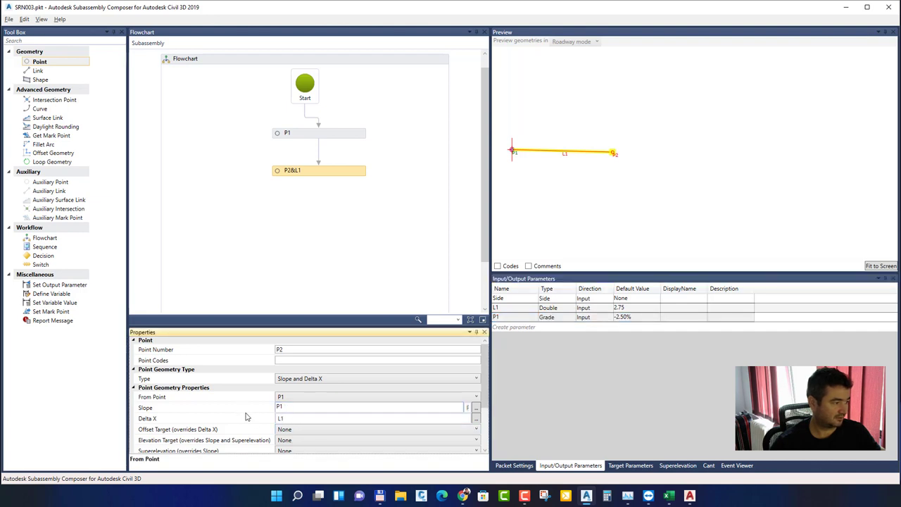
Try a default value of 3 for the L1 parameter, and restore it to 2.75
{"action": "left_click", "coordinate": [619, 308]}
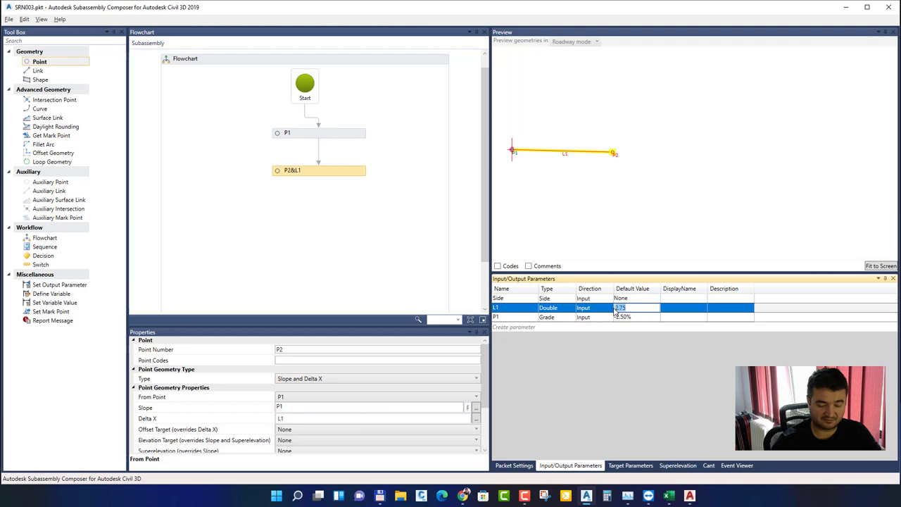
{"action": "type", "text": "3"}
{"action": "key", "text": "Return"}
{"action": "left_click", "coordinate": [667, 165]}
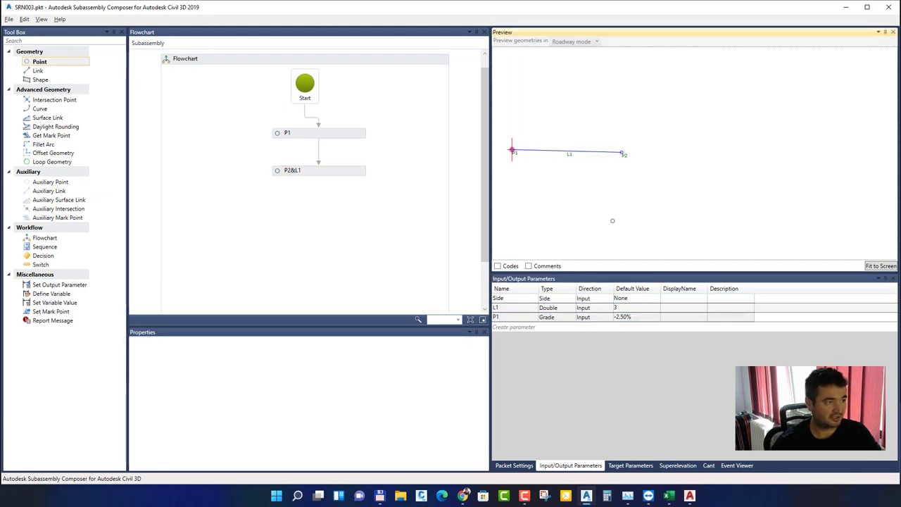
{"action": "left_click", "coordinate": [590, 310]}
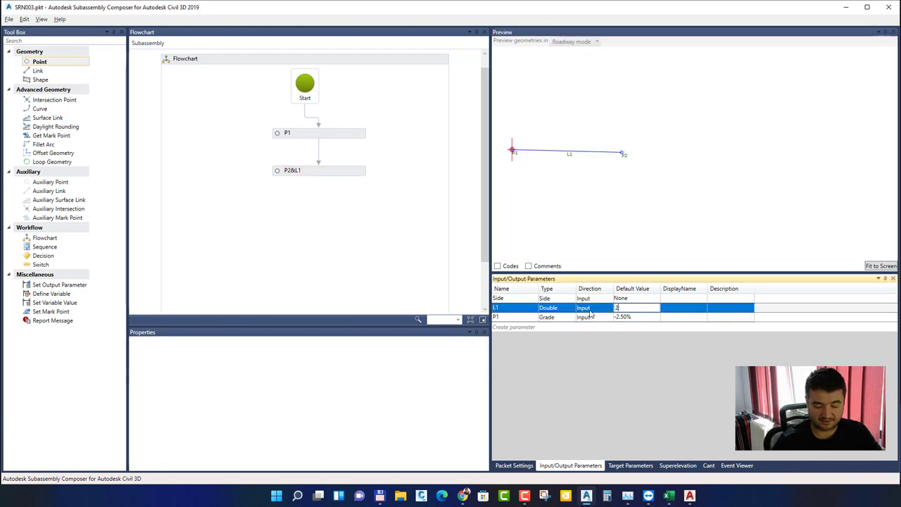
{"action": "type", "text": "2.75"}
{"action": "key", "text": "Return"}
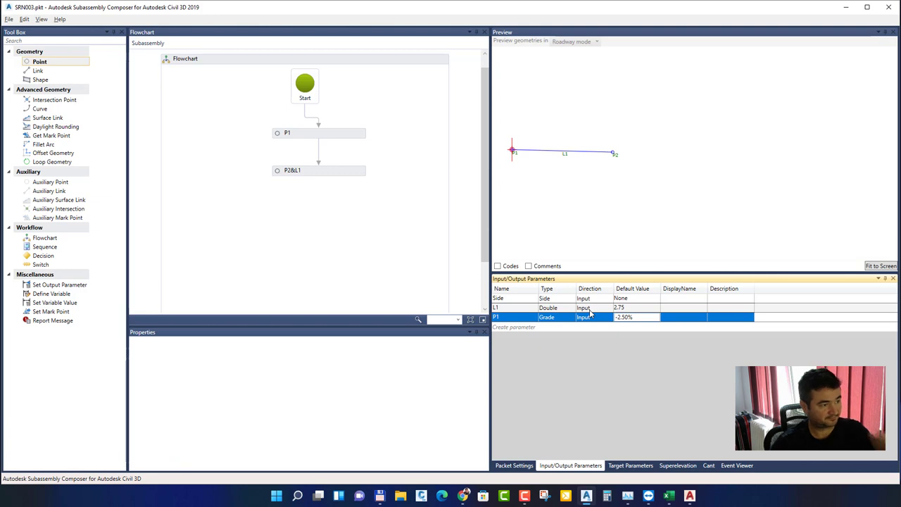
Create a new input parameter named G1
{"action": "left_click", "coordinate": [518, 337]}
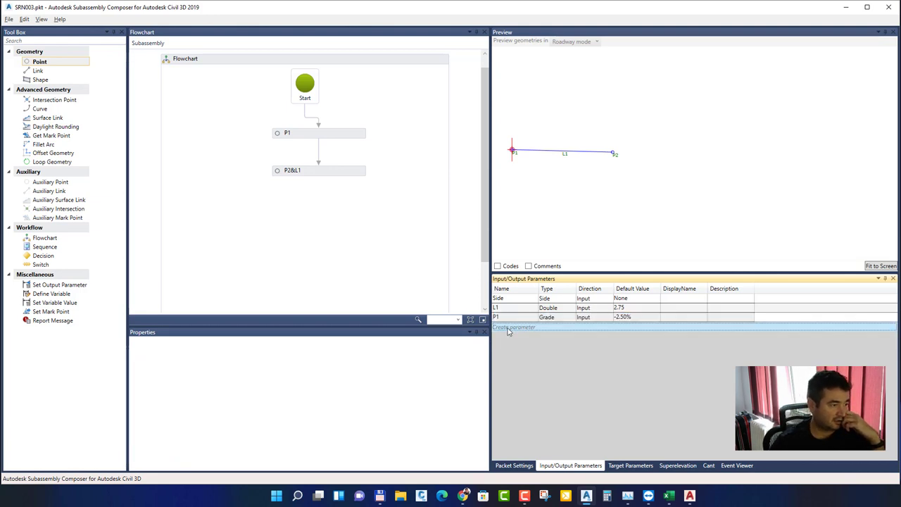
{"action": "left_click", "coordinate": [516, 327]}
{"action": "left_click_drag", "start_coordinate": [526, 326], "coordinate": [434, 330]}
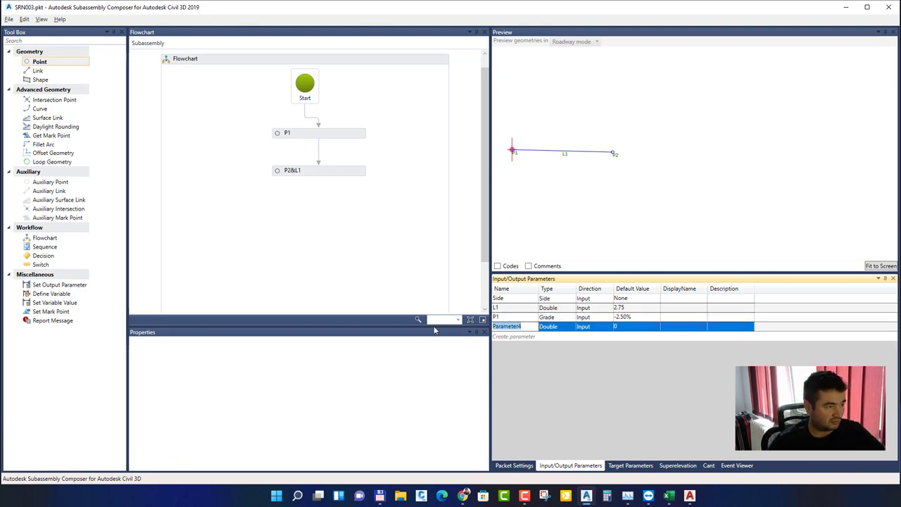
{"action": "type", "text": "G1"}
{"action": "key", "text": "Return"}
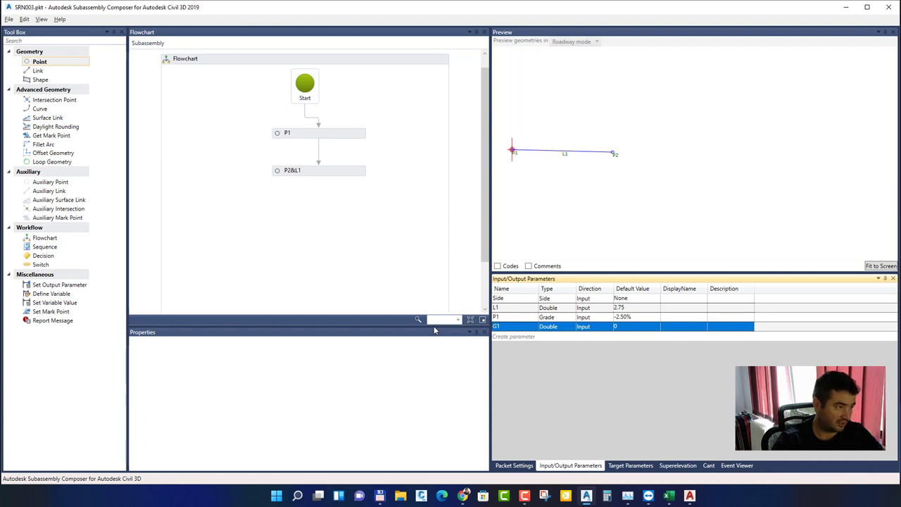
{"action": "left_click", "coordinate": [637, 327]}
{"action": "double_click", "coordinate": [634, 328]}
{"action": "type", "text": "Gro"}
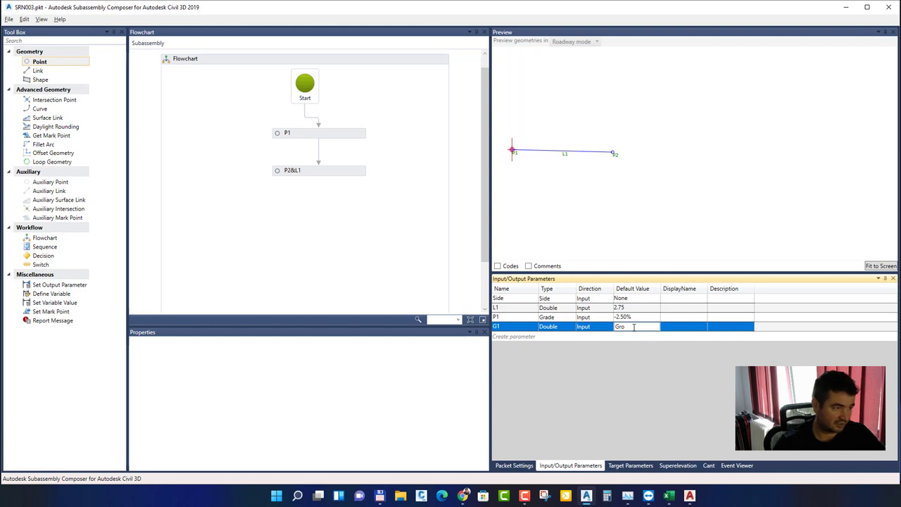
{"action": "key", "text": "Escape"}
Set the G1 parameter's default value to 0.1
{"action": "left_click", "coordinate": [642, 327]}
{"action": "left_click", "coordinate": [641, 327]}
{"action": "type", "text": "0.1"}
{"action": "key", "text": "Return"}
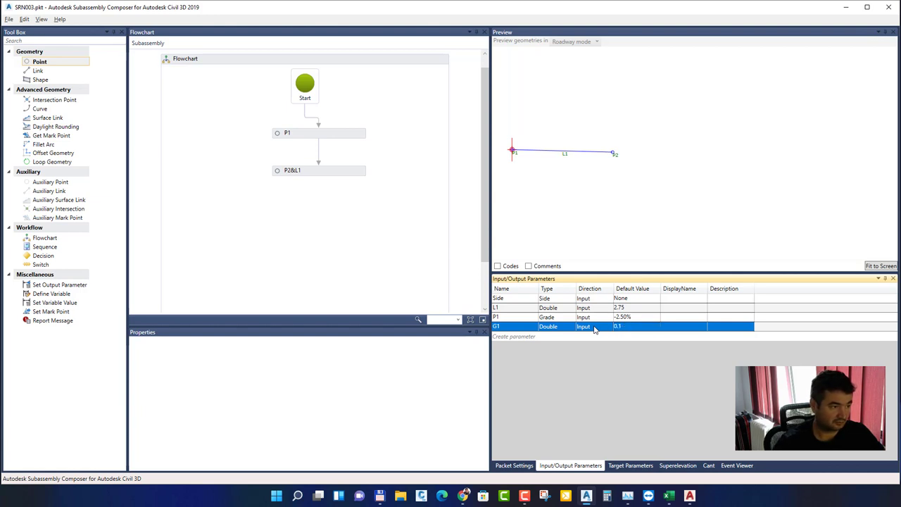
Set the Side parameter's default value to Right
{"action": "left_click", "coordinate": [639, 299]}
{"action": "left_click", "coordinate": [647, 300]}
{"action": "left_click", "coordinate": [649, 300]}
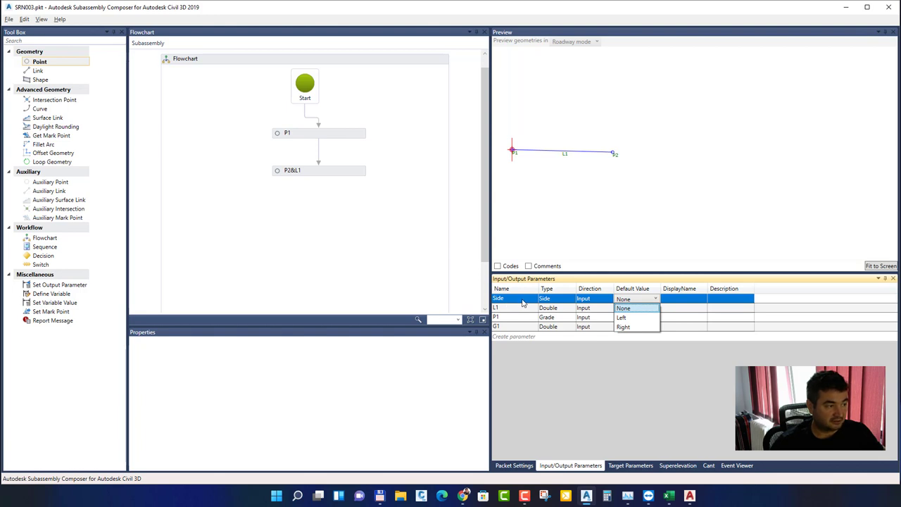
{"action": "left_click", "coordinate": [636, 327]}
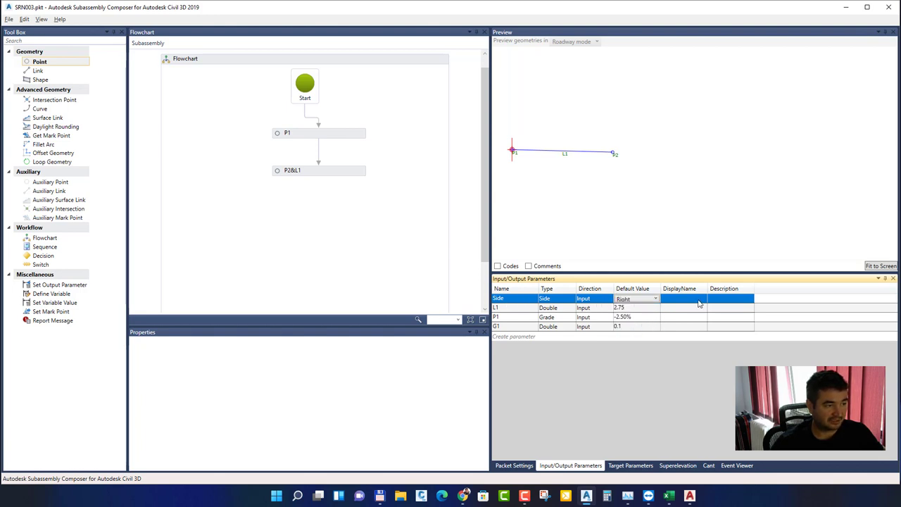
Give the L1 parameter the display name "Latime 1"
{"action": "left_click", "coordinate": [674, 308]}
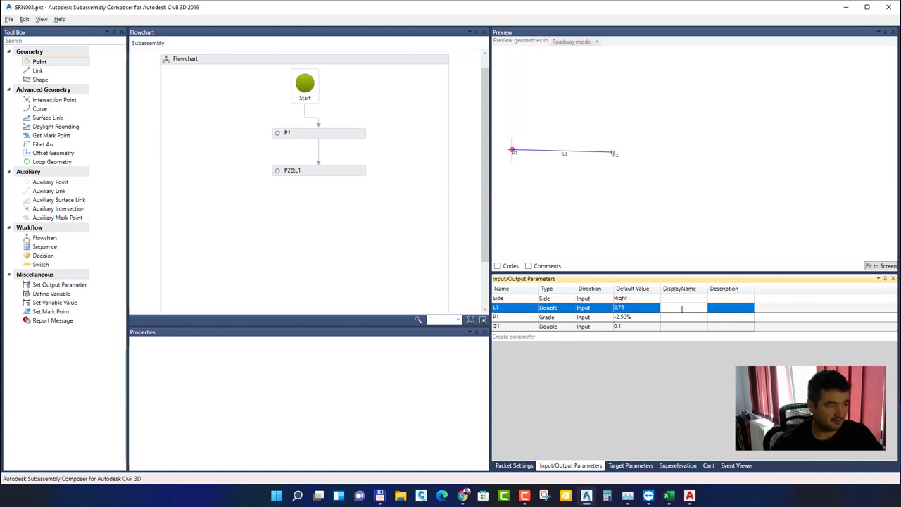
{"action": "type", "text": "La"}
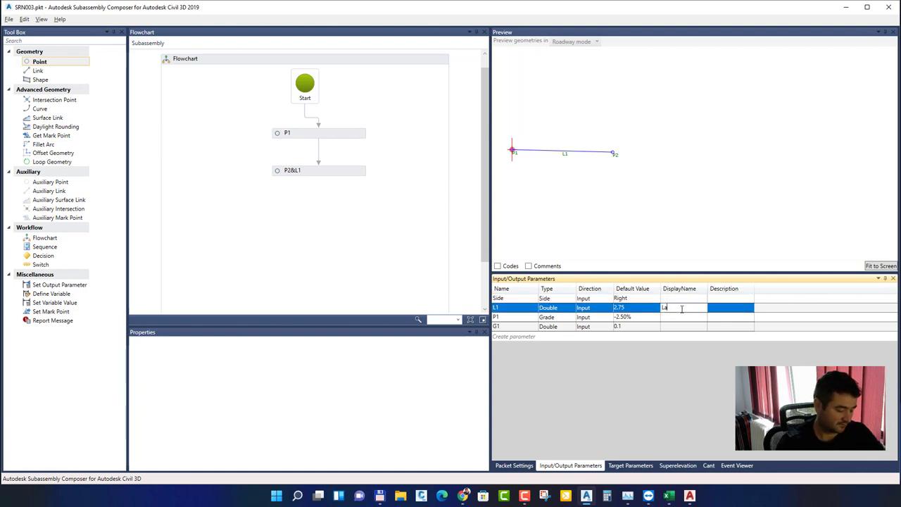
{"action": "type", "text": "time"}
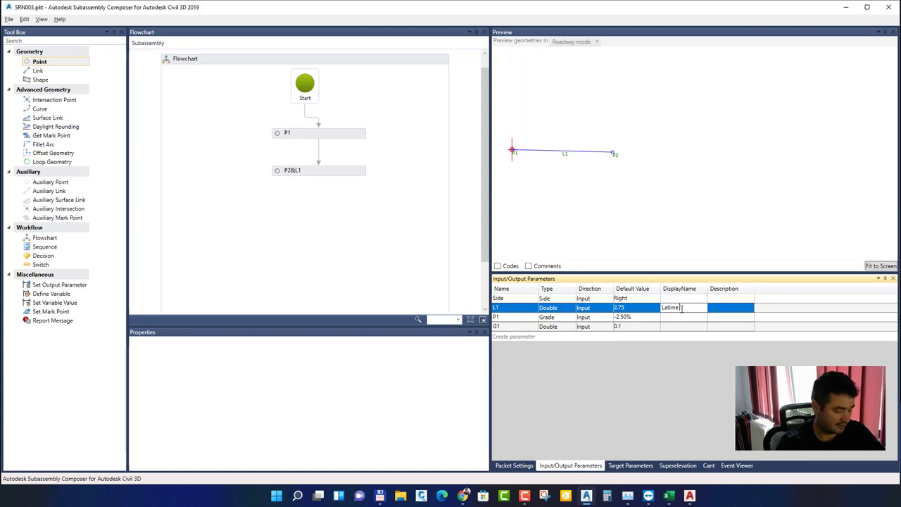
{"action": "type", "text": " 1"}
{"action": "key", "text": "Return"}
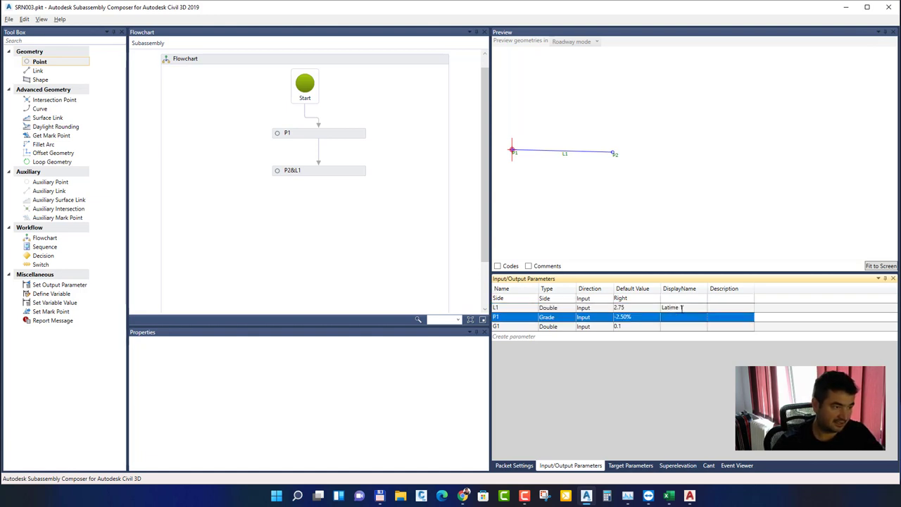
Switch to Civil 3D, close its help window, and compare the lane subassembly's parameters with point P2's properties in Subassembly Composer
{"action": "left_click", "coordinate": [689, 495]}
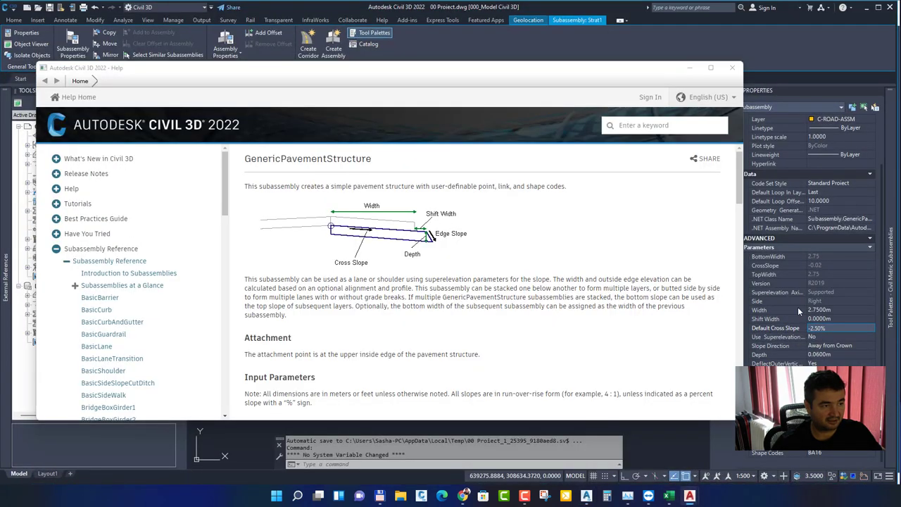
{"action": "left_click", "coordinate": [731, 68]}
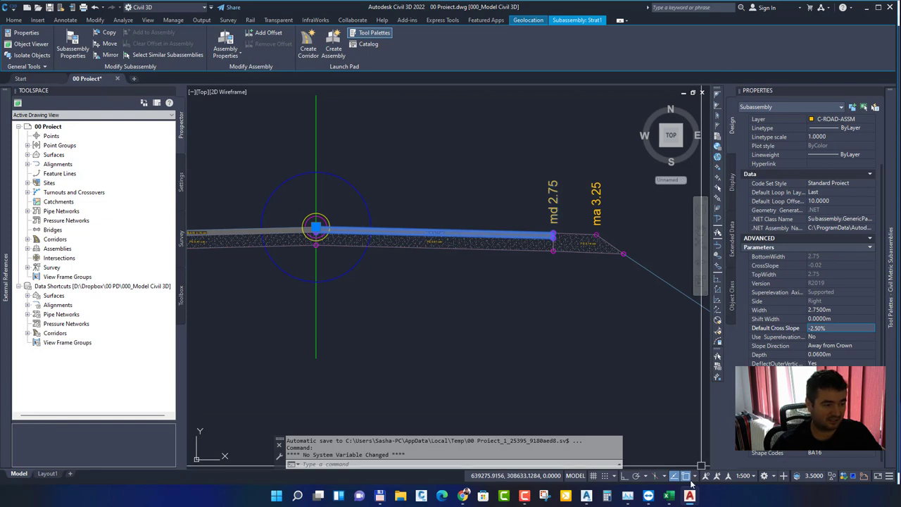
{"action": "left_click", "coordinate": [584, 496]}
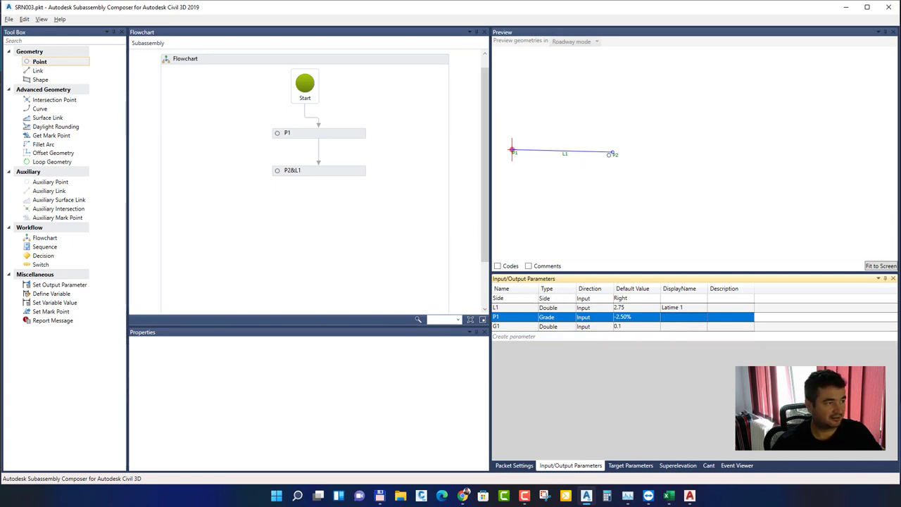
{"action": "left_click", "coordinate": [309, 170]}
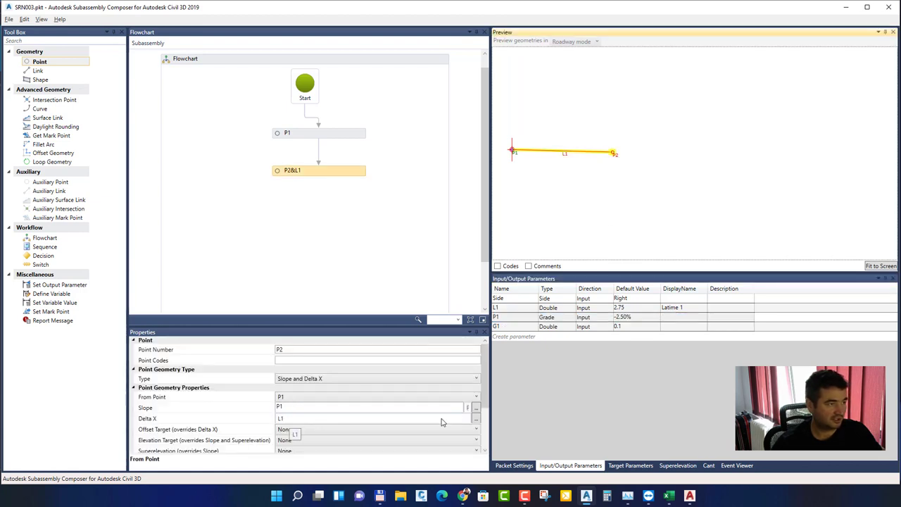
{"action": "mouse_move", "coordinate": [689, 496]}
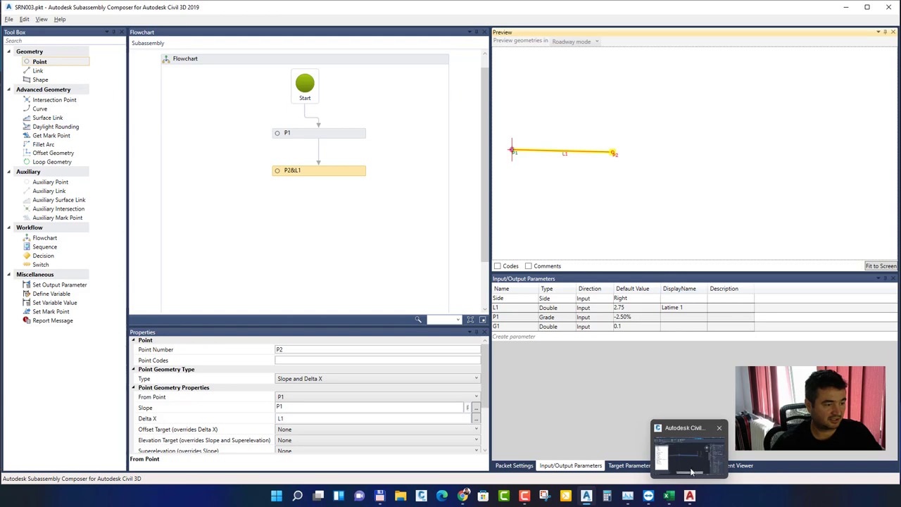
{"action": "left_click", "coordinate": [691, 441]}
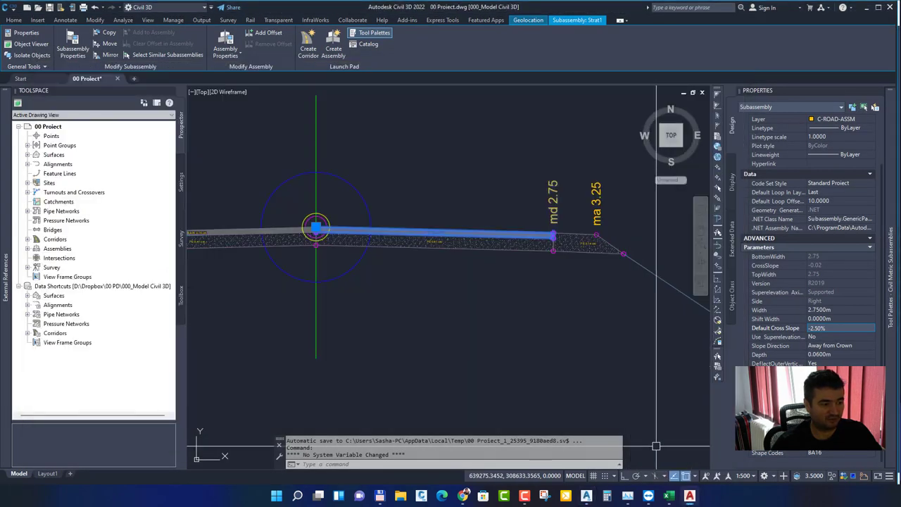
{"action": "mouse_move", "coordinate": [689, 496]}
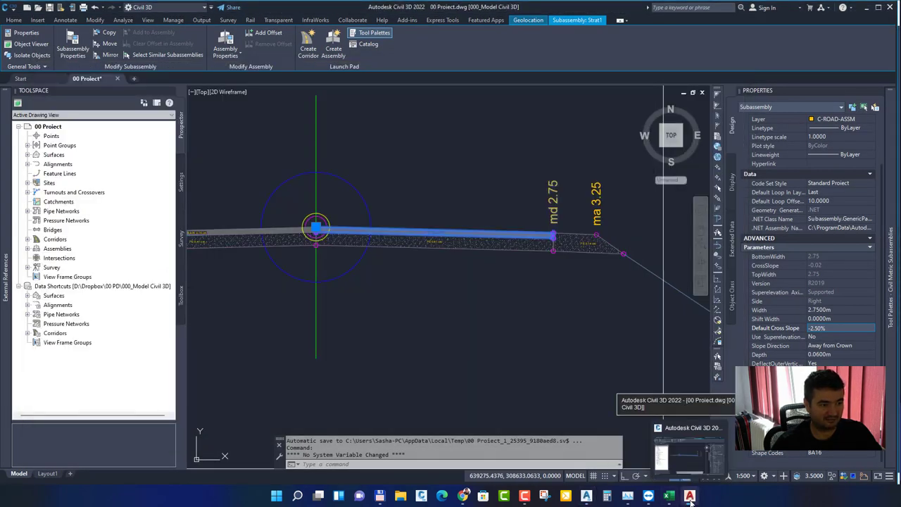
{"action": "left_click", "coordinate": [585, 496]}
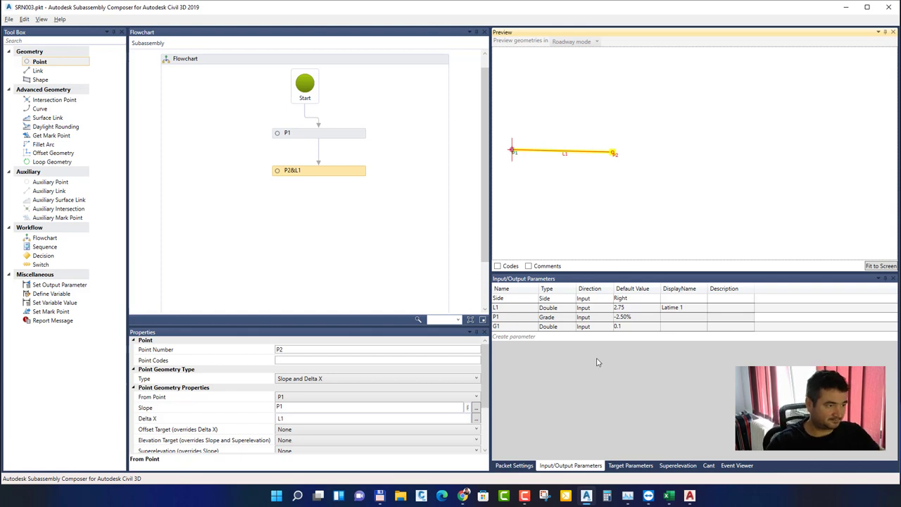
Set the display names of parameters P1 to "Panta 1" and G1 to "Grosime strat 1"
{"action": "double_click", "coordinate": [679, 318]}
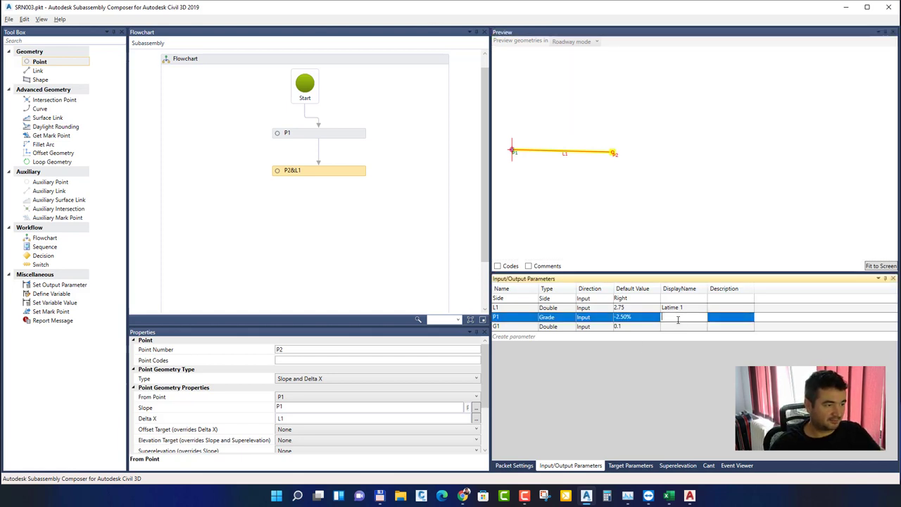
{"action": "type", "text": "Panta 1"}
{"action": "key", "text": "Return"}
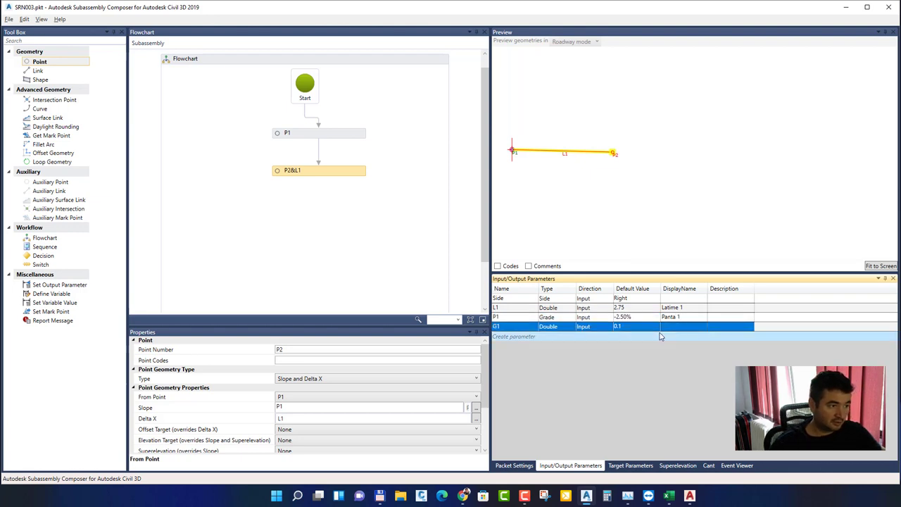
{"action": "double_click", "coordinate": [683, 325]}
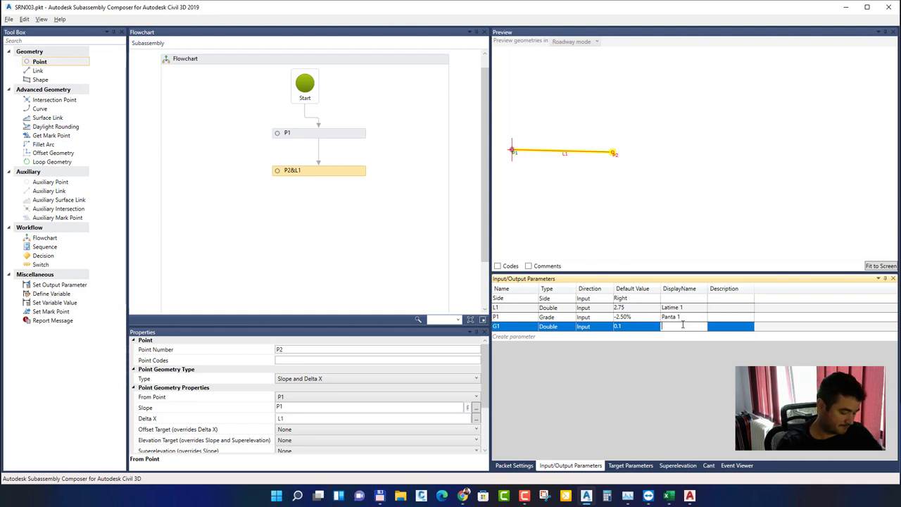
{"action": "type", "text": "im"}
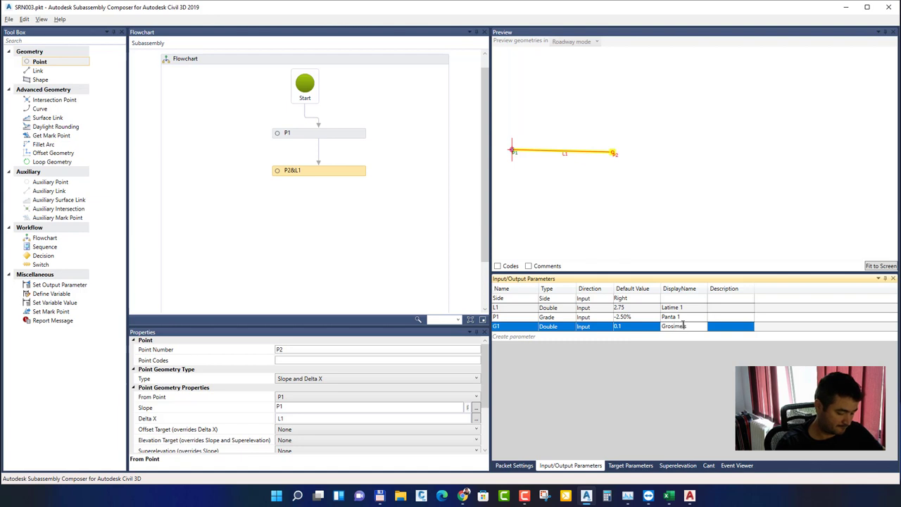
{"action": "type", "text": "e strat 1"}
{"action": "key", "text": "Return"}
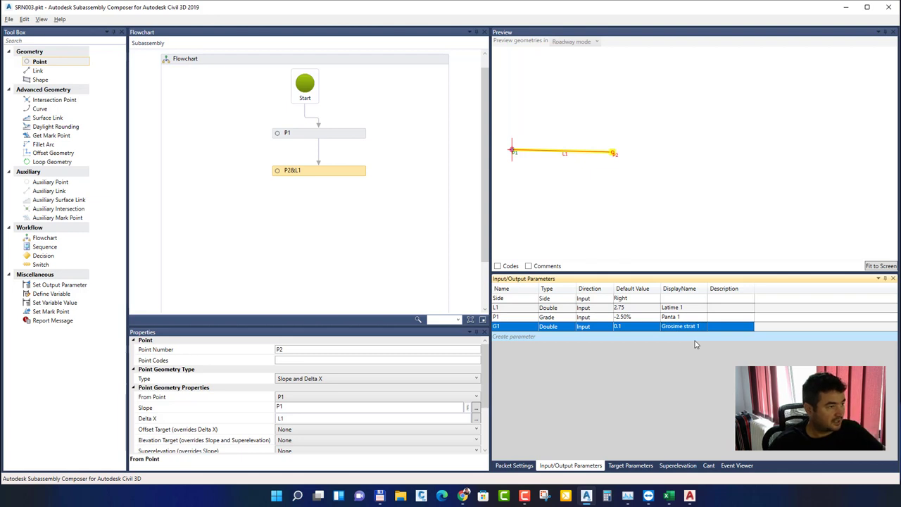
Add point P3 after P2 in the flowchart, and align the P1, P2 and P3 nodes under Start
{"action": "left_click_drag", "start_coordinate": [40, 62], "coordinate": [328, 208]}
{"action": "left_click", "coordinate": [325, 137]}
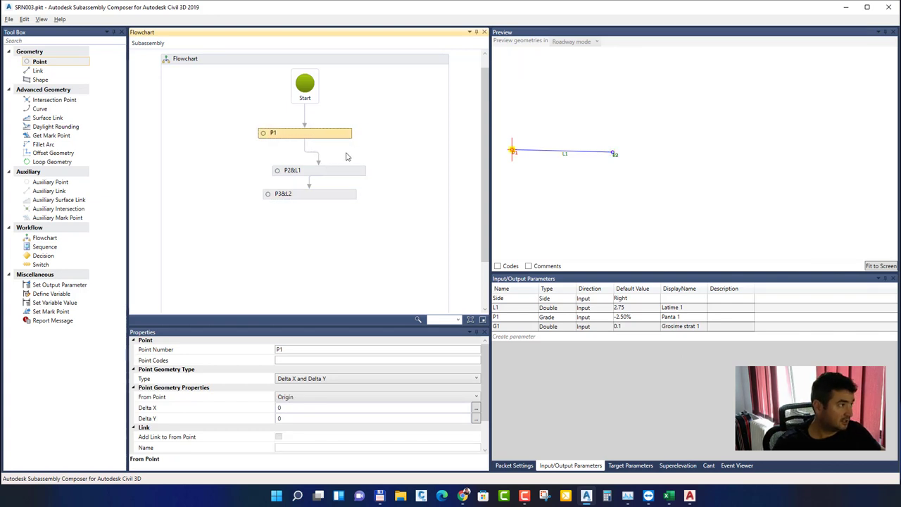
{"action": "left_click", "coordinate": [340, 173]}
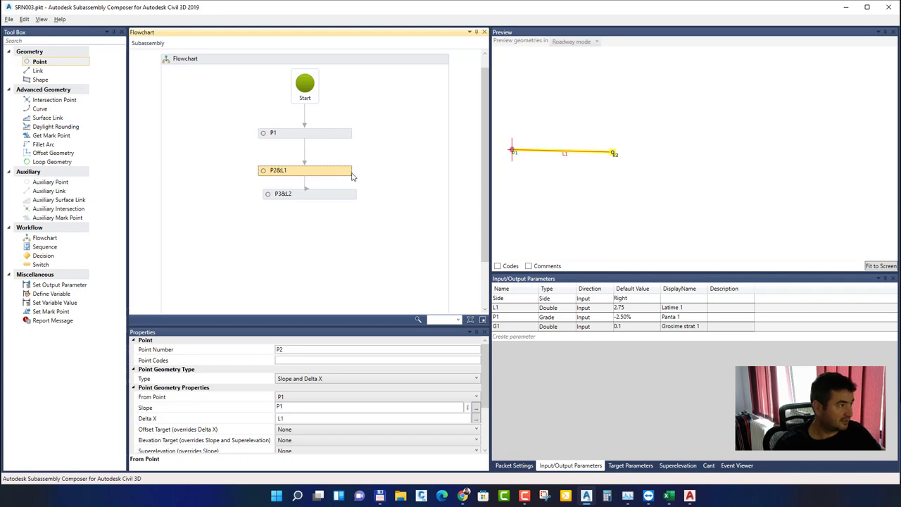
{"action": "left_click", "coordinate": [327, 197]}
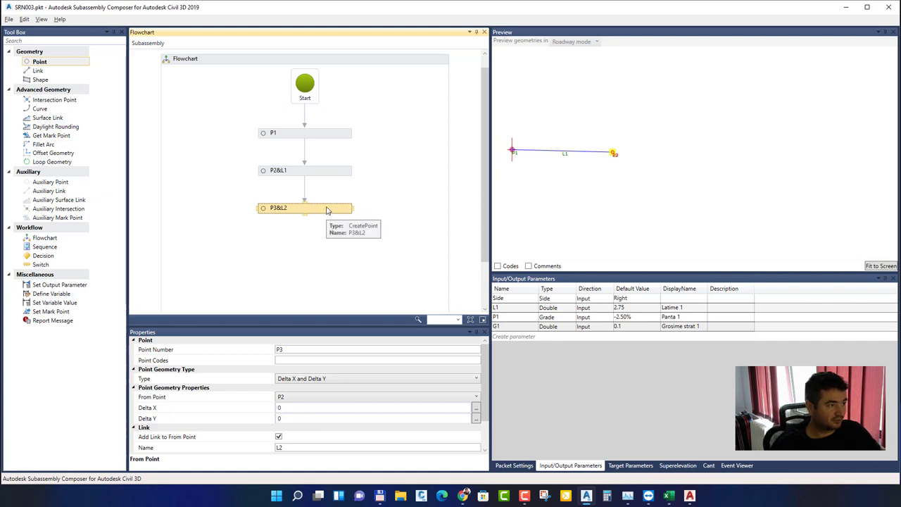
Keep point P3's geometry type as Delta X and Delta Y, and base it on point P1
{"action": "left_click", "coordinate": [317, 379]}
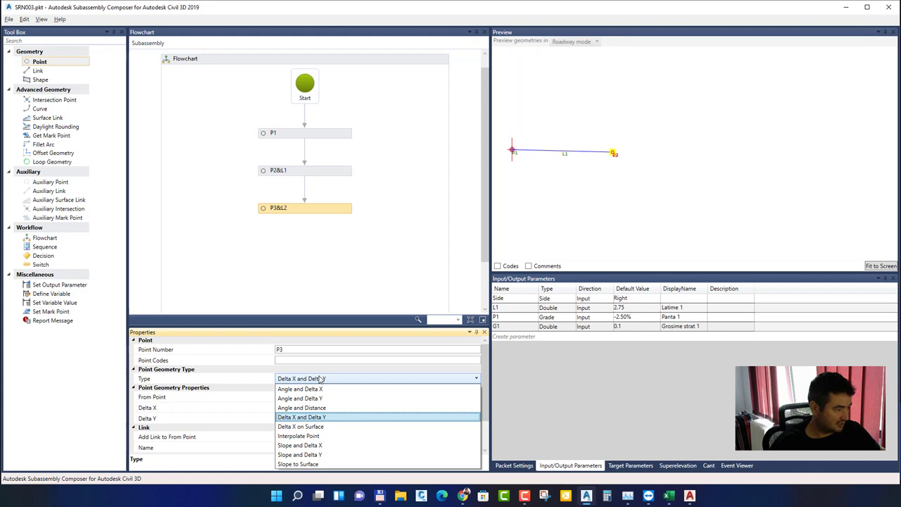
{"action": "left_click", "coordinate": [323, 417]}
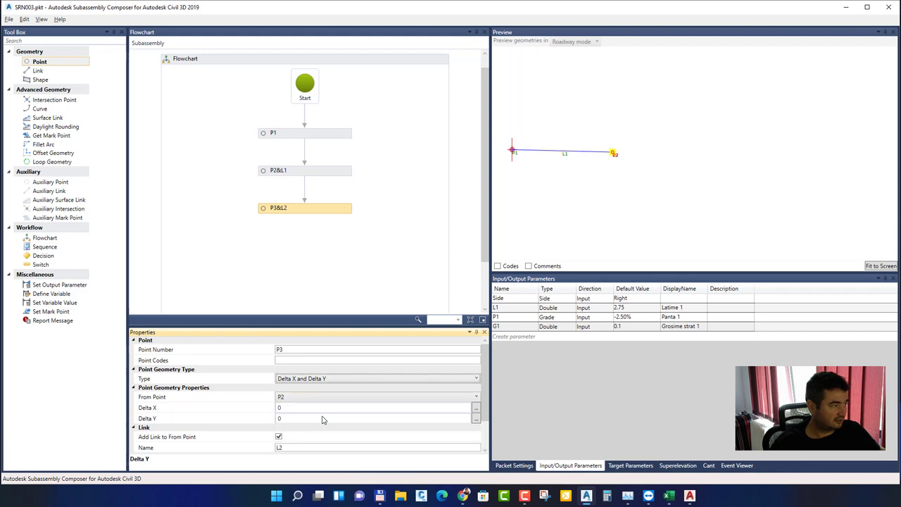
{"action": "left_click", "coordinate": [307, 401]}
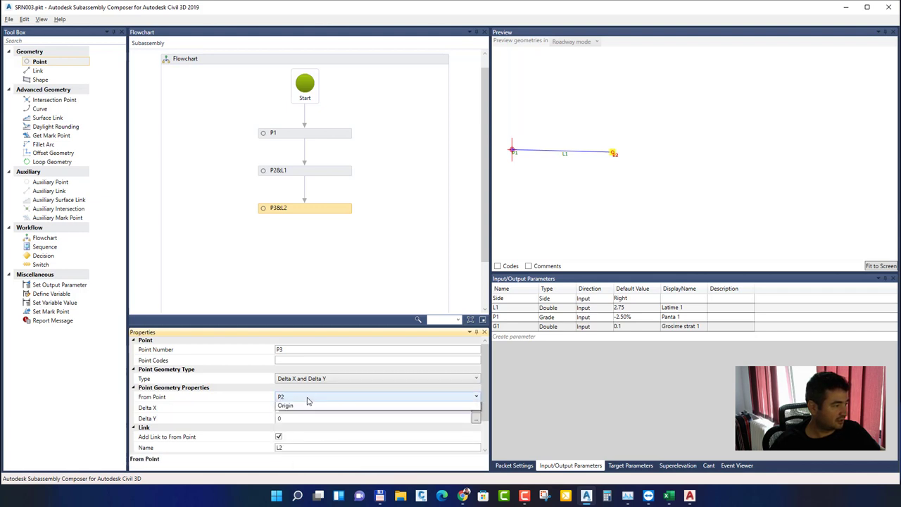
{"action": "left_click", "coordinate": [304, 419]}
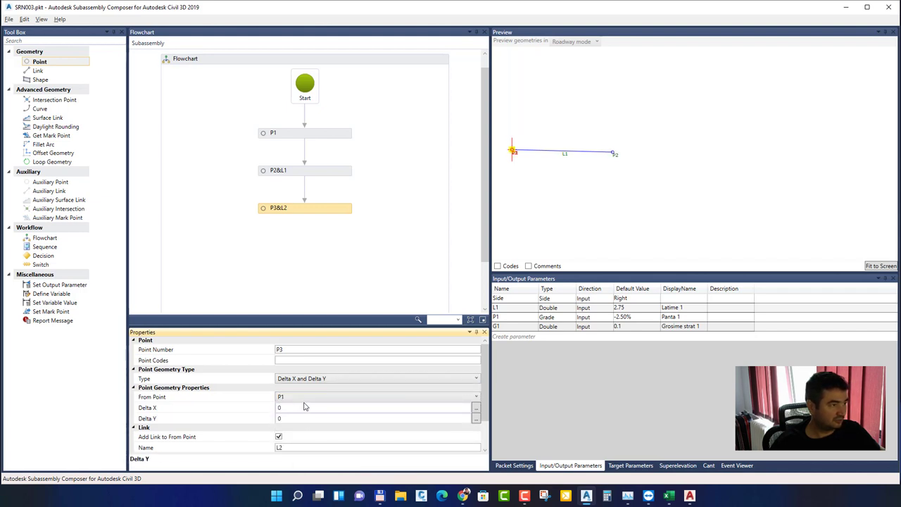
Keep P1 as the from point of P3, set its Delta Y to -G1, and fit the preview to the geometry
{"action": "left_click", "coordinate": [301, 397]}
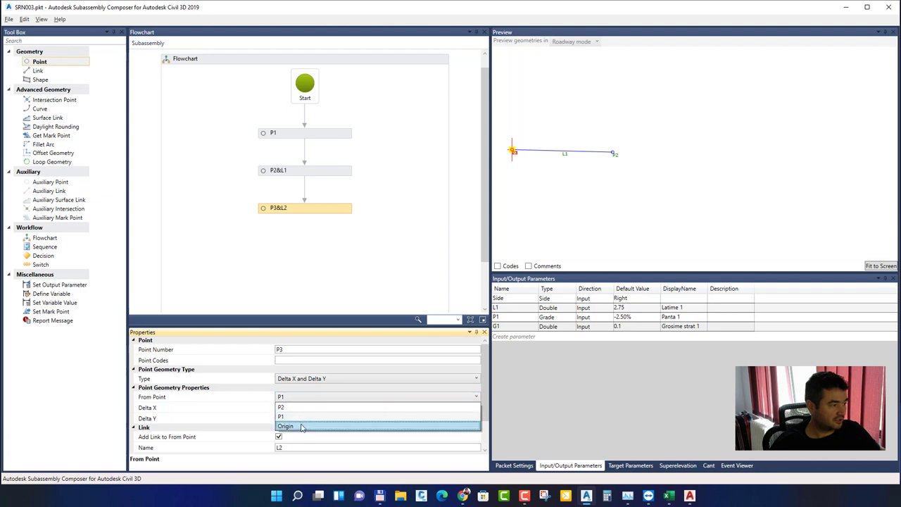
{"action": "left_click", "coordinate": [301, 416]}
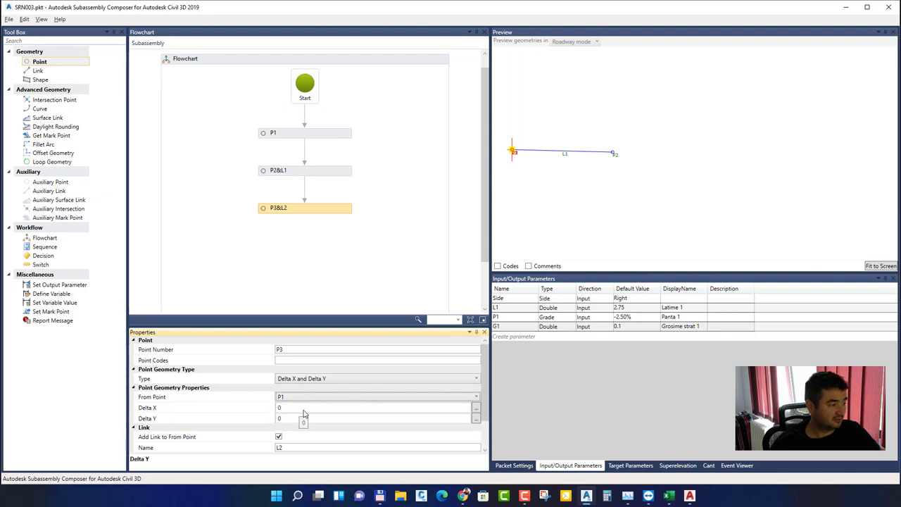
{"action": "left_click", "coordinate": [303, 418]}
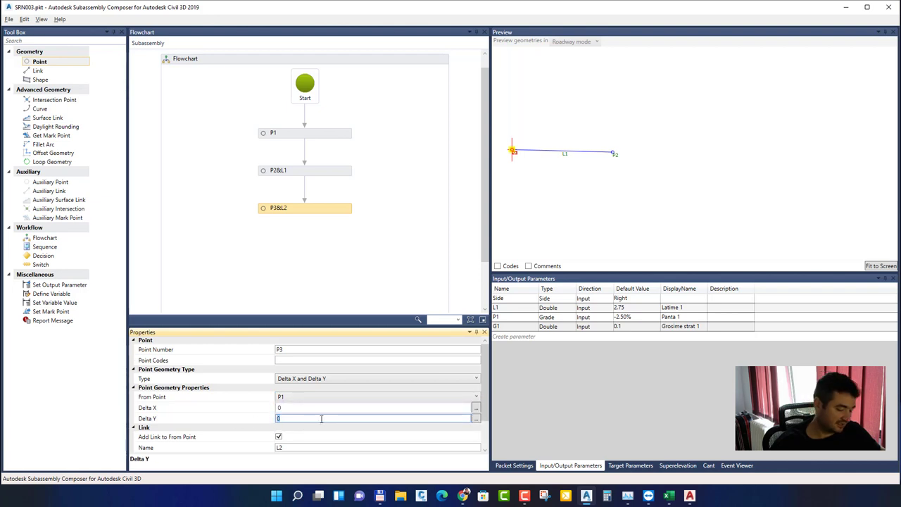
{"action": "type", "text": "-G1"}
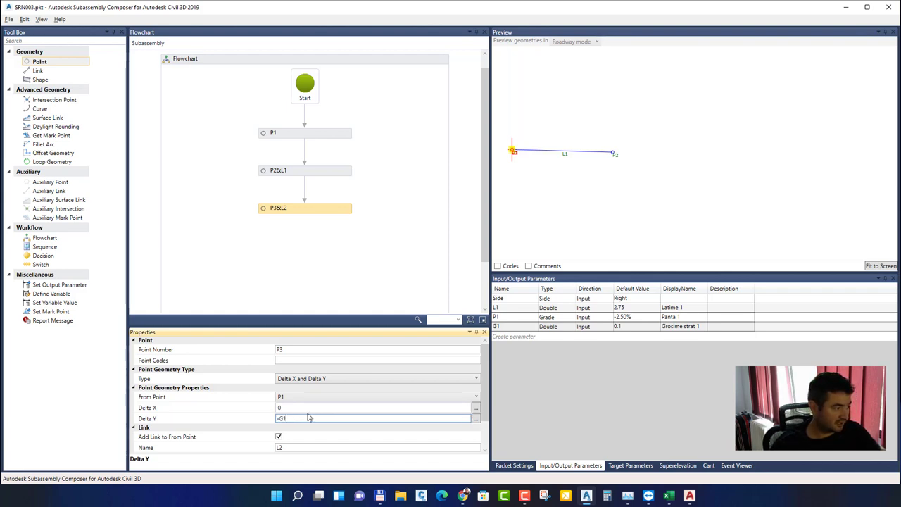
{"action": "key", "text": "Return"}
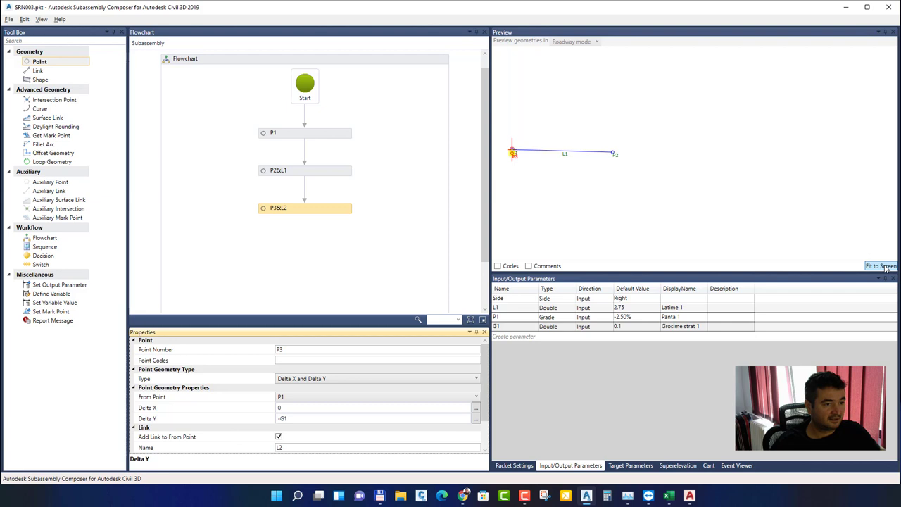
{"action": "left_click", "coordinate": [883, 266]}
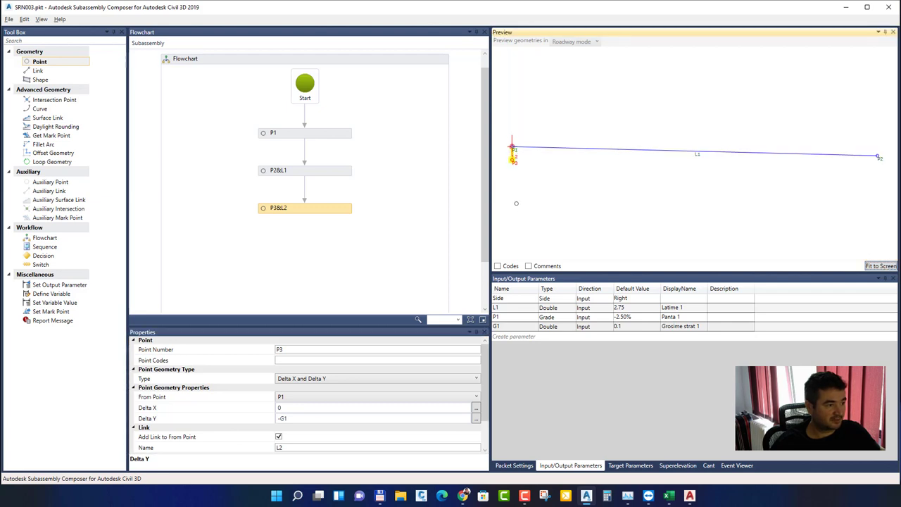
Set the default value of parameter G1 to 0.2 and keep point P3's link to its from point enabled
{"action": "left_click", "coordinate": [634, 327]}
{"action": "type", "text": "0"}
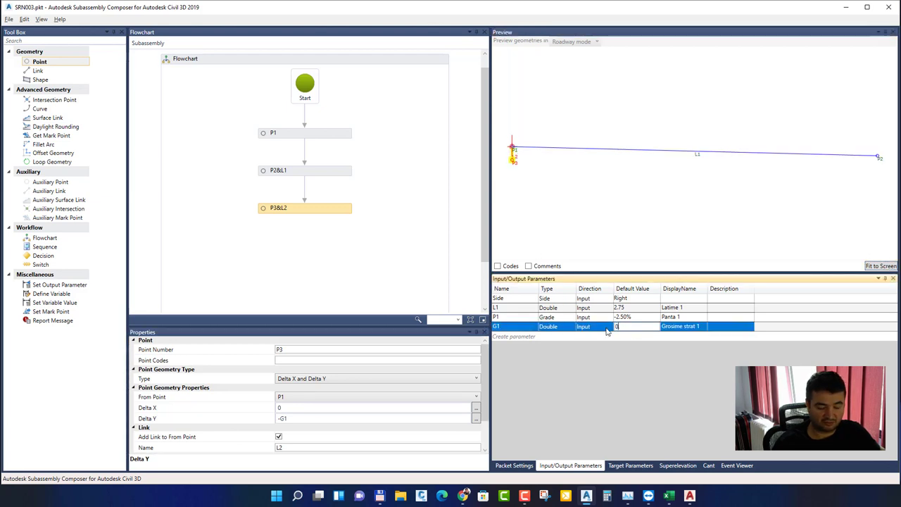
{"action": "type", "text": ".2"}
{"action": "key", "text": "Return"}
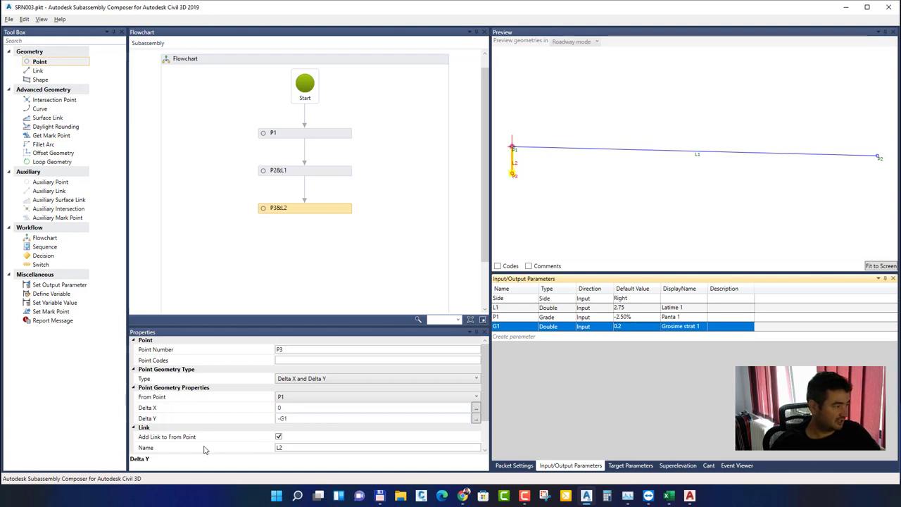
{"action": "left_click", "coordinate": [278, 438]}
{"action": "left_click", "coordinate": [279, 438]}
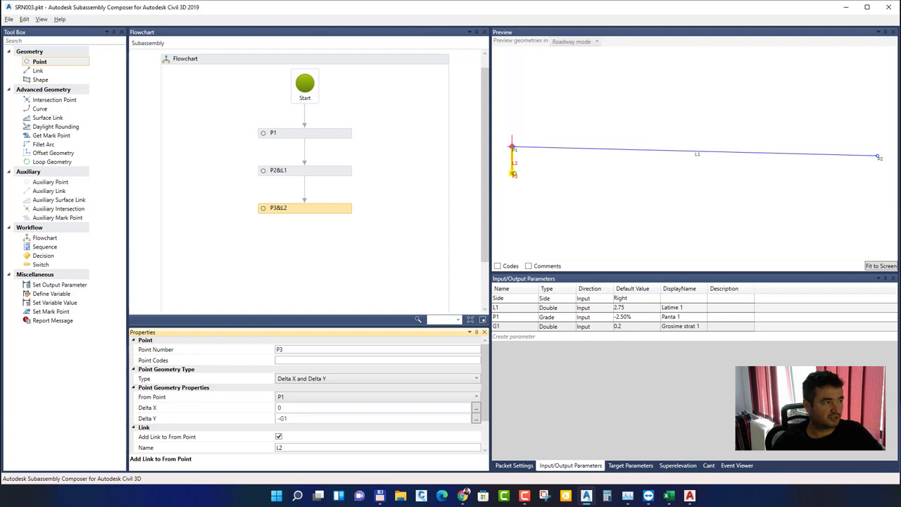
Add point P4 after P3 in the flowchart, using Slope and Delta Y geometry measured from point P2
{"action": "scroll", "coordinate": [882, 183], "scroll_direction": "down", "scroll_amount": 2}
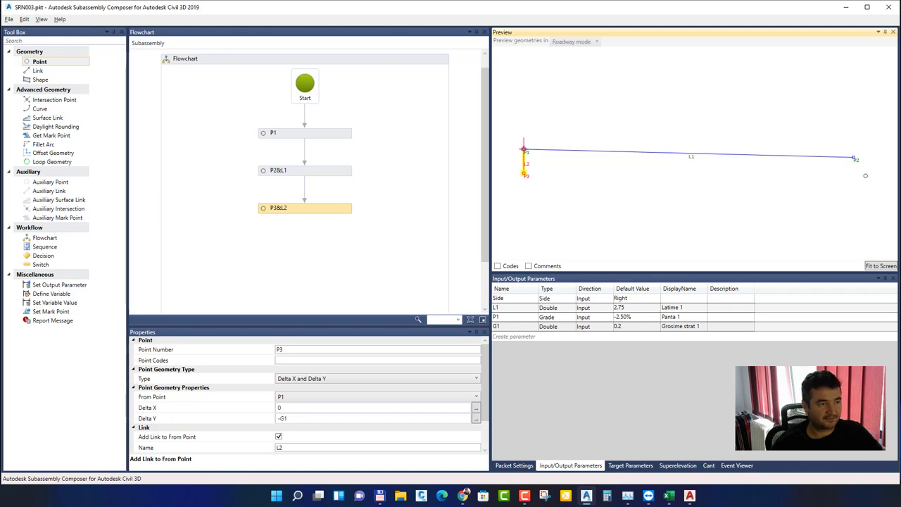
{"action": "left_click_drag", "start_coordinate": [63, 61], "coordinate": [308, 235]}
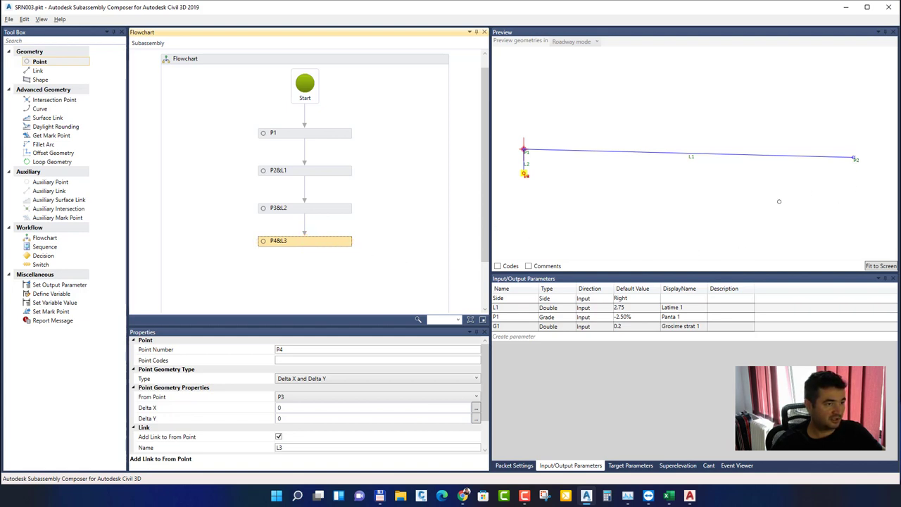
{"action": "left_click", "coordinate": [320, 379]}
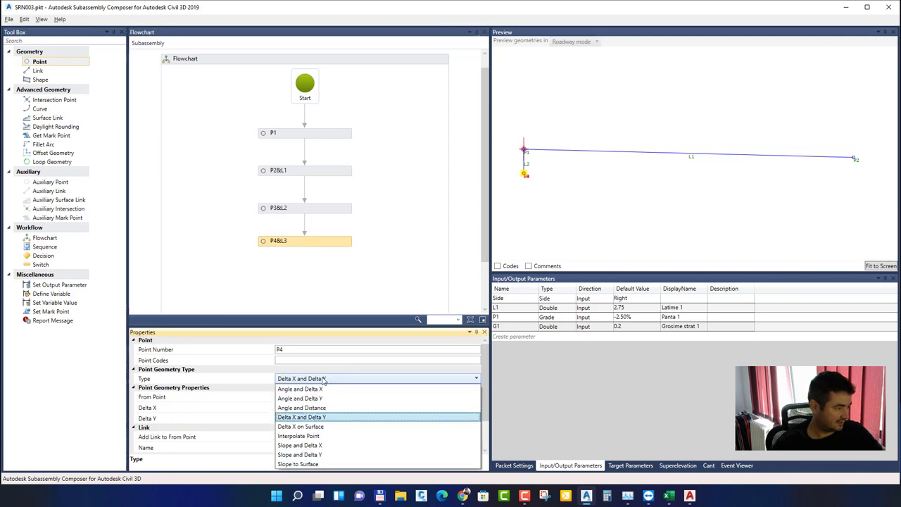
{"action": "left_click", "coordinate": [329, 455]}
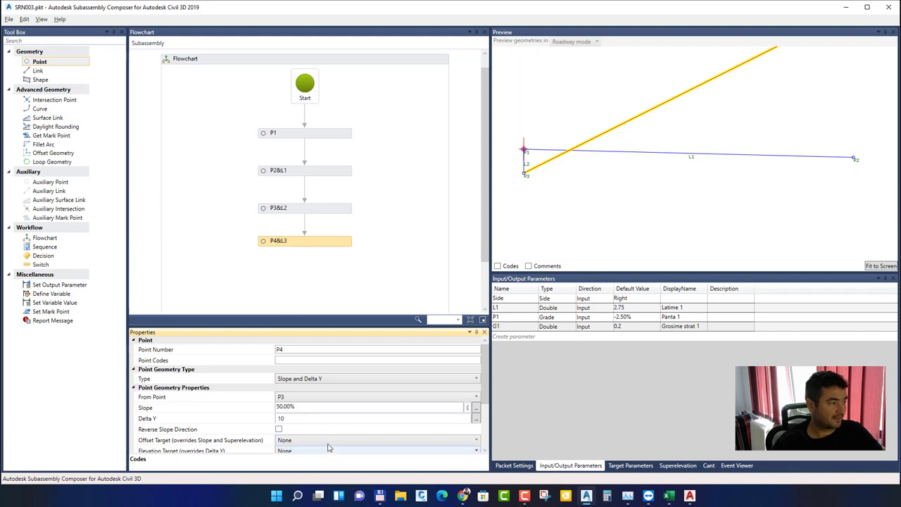
{"action": "left_click", "coordinate": [304, 398]}
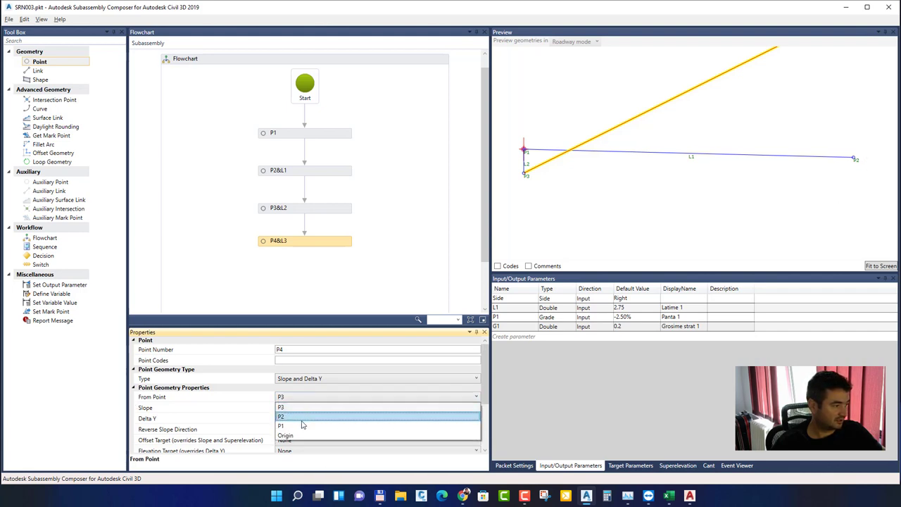
{"action": "left_click", "coordinate": [302, 417]}
Open point P4's slope for editing, and check the lane subassembly's geometry and parameters in Civil 3D
{"action": "left_click", "coordinate": [334, 407]}
{"action": "double_click", "coordinate": [375, 407]}
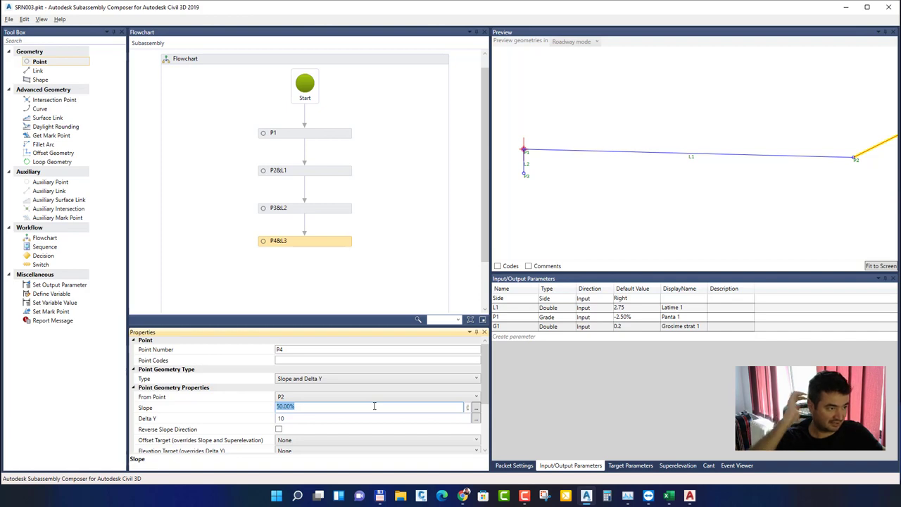
{"action": "left_click", "coordinate": [690, 497]}
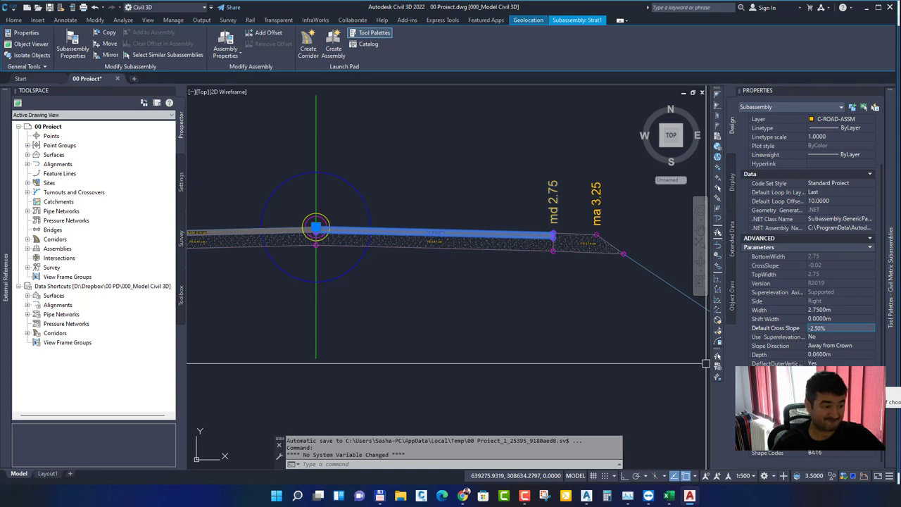
{"action": "left_click", "coordinate": [865, 10]}
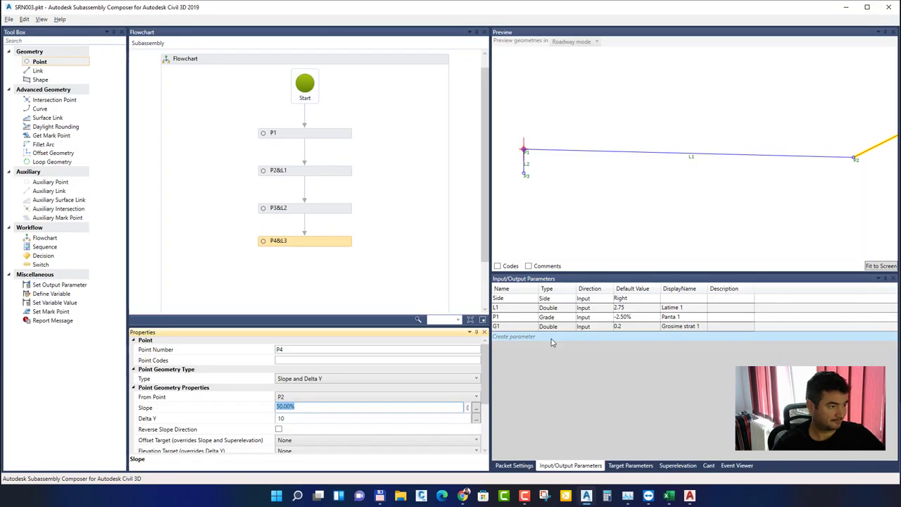
Insert a new input parameter between P1 and G1, and name it TS1
{"action": "left_click", "coordinate": [501, 317]}
{"action": "key", "text": "Insert"}
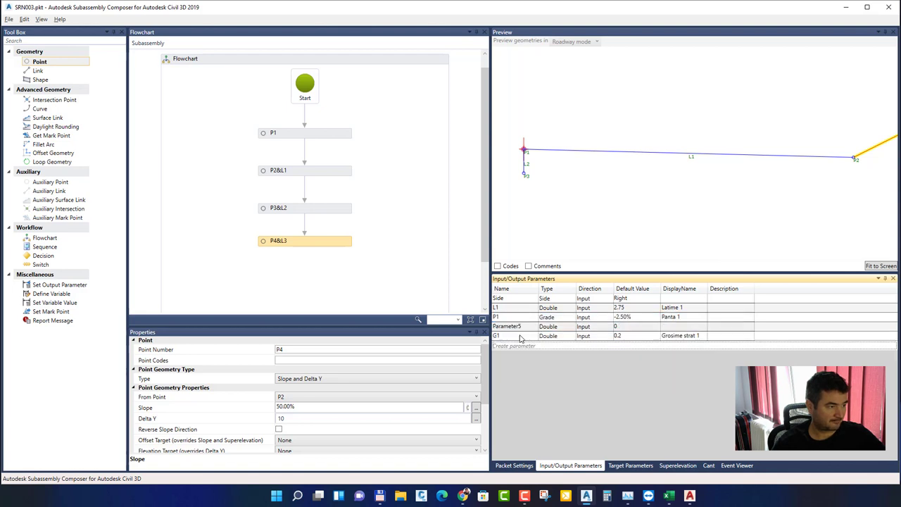
{"action": "left_click", "coordinate": [524, 327]}
{"action": "left_click", "coordinate": [529, 326]}
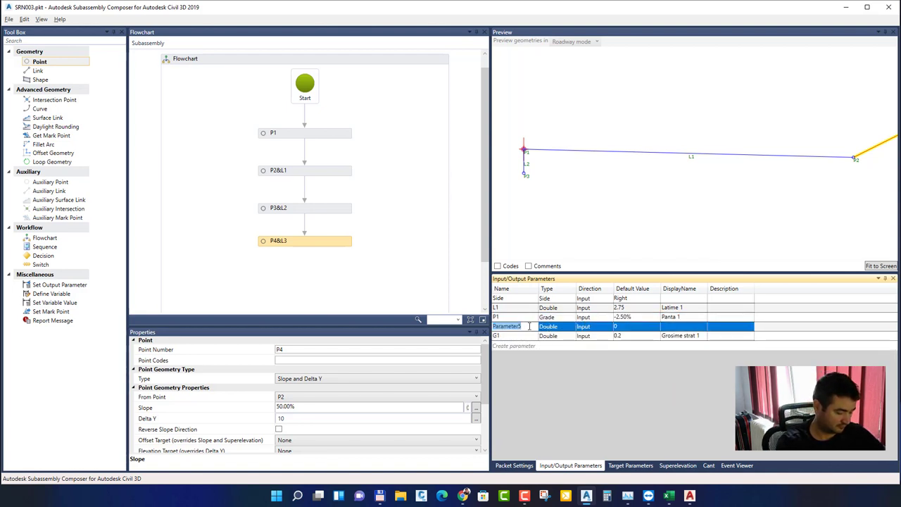
{"action": "type", "text": "T"}
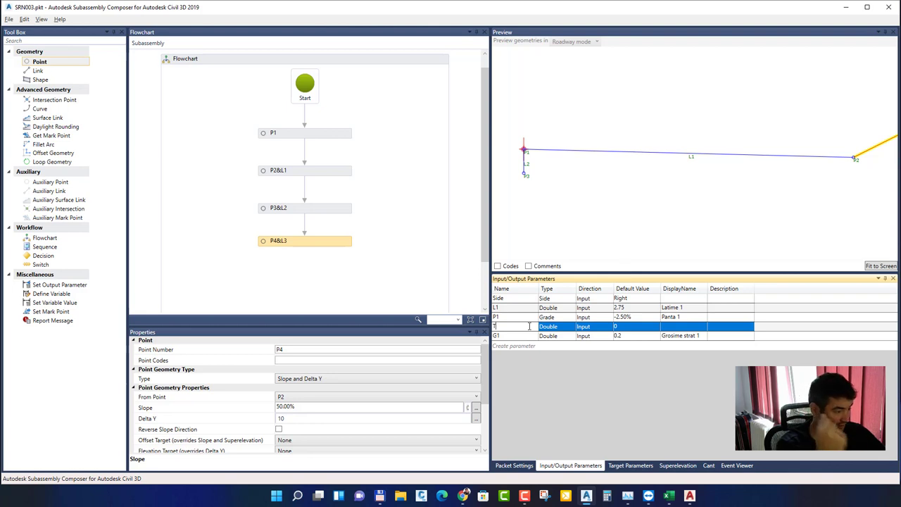
{"action": "type", "text": "S1"}
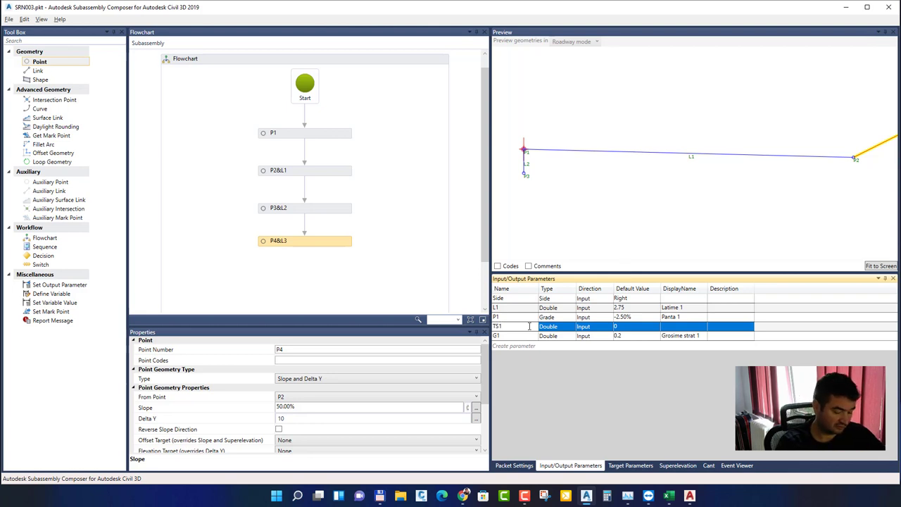
Change parameter TS1's type to Slope and set its default value to 1:1
{"action": "left_click", "coordinate": [625, 325]}
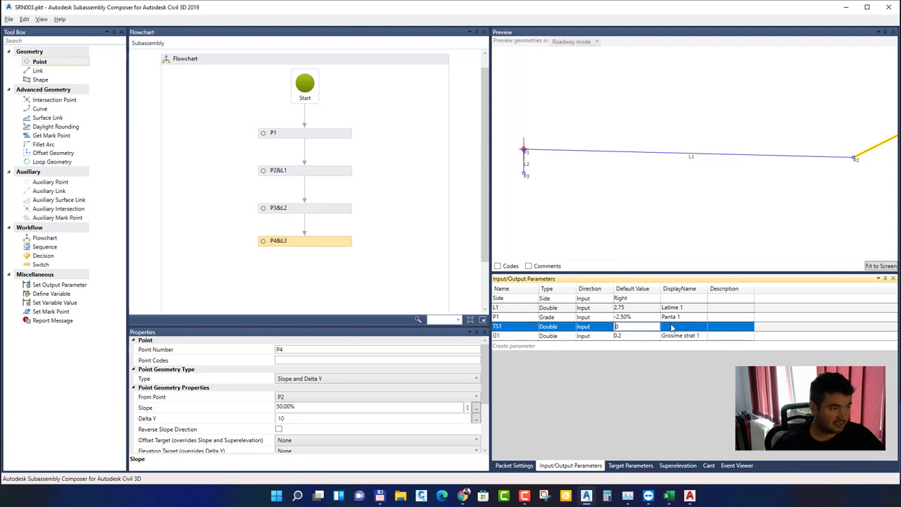
{"action": "left_click", "coordinate": [560, 327]}
{"action": "left_click", "coordinate": [563, 329]}
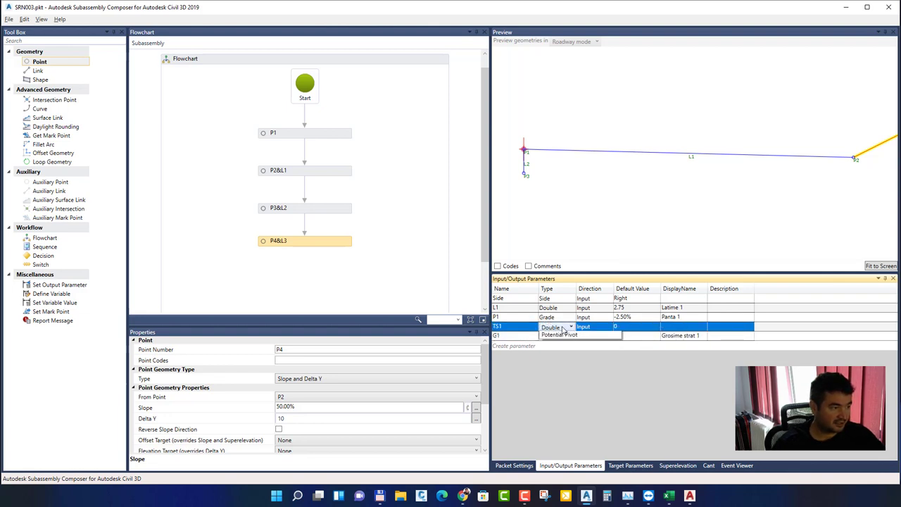
{"action": "left_click", "coordinate": [559, 377]}
{"action": "left_click", "coordinate": [630, 328]}
{"action": "left_click", "coordinate": [644, 326]}
{"action": "type", "text": "1.00:"}
{"action": "type", "text": "1:1"}
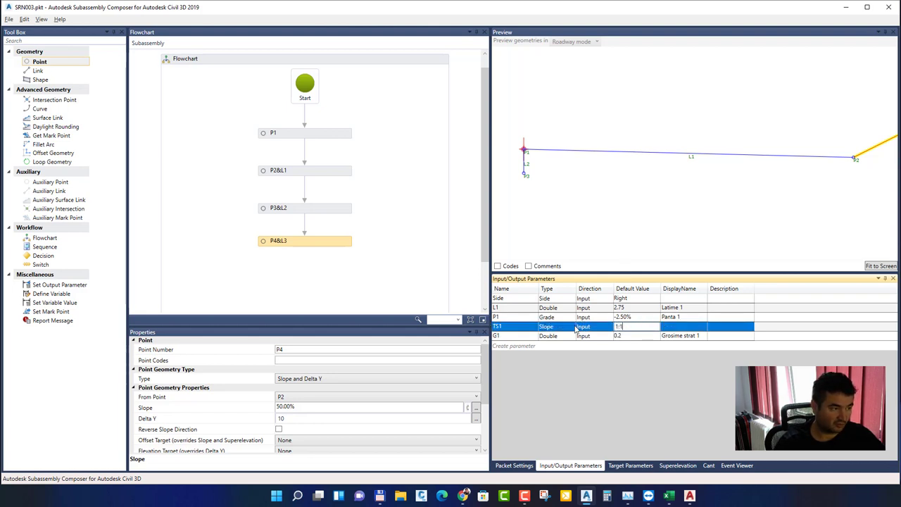
{"action": "key", "text": "Return"}
Set the display name of parameter TS1 to "Taluz strat 1"
{"action": "left_click", "coordinate": [694, 327]}
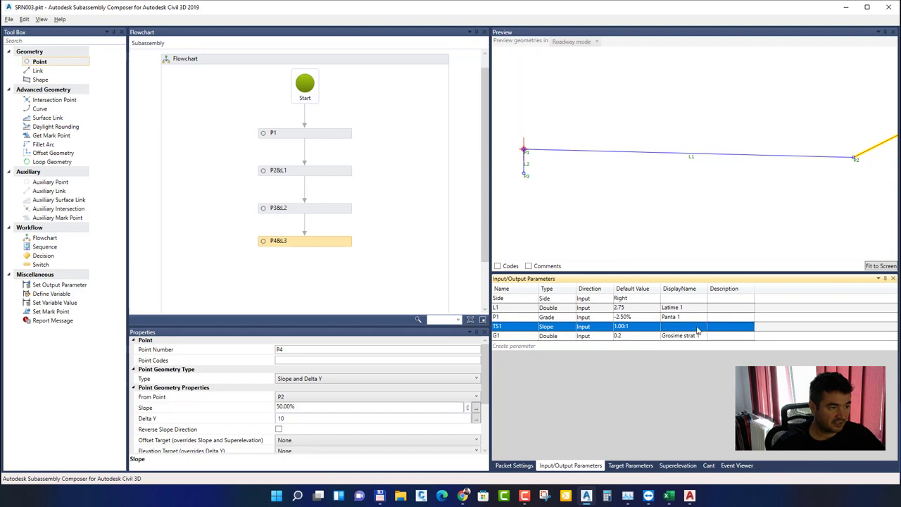
{"action": "left_click", "coordinate": [695, 326]}
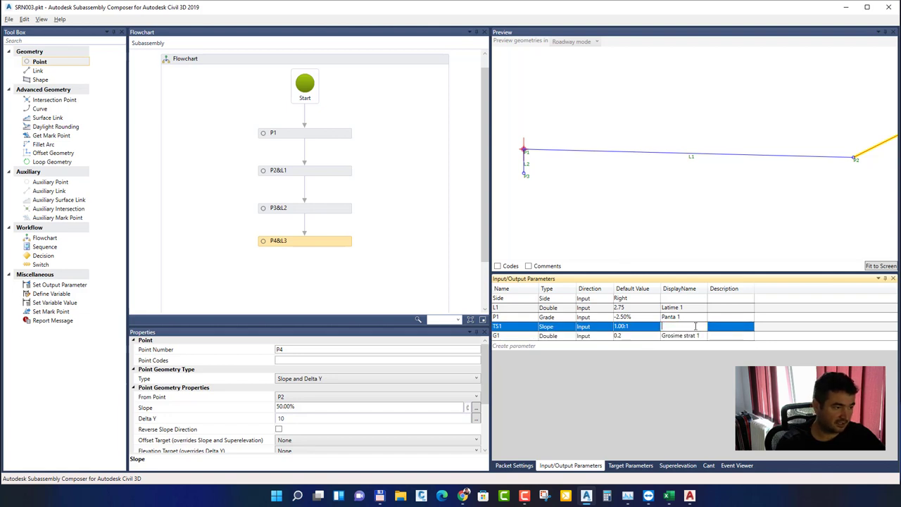
{"action": "type", "text": "Taluz strat 1"}
{"action": "key", "text": "Return"}
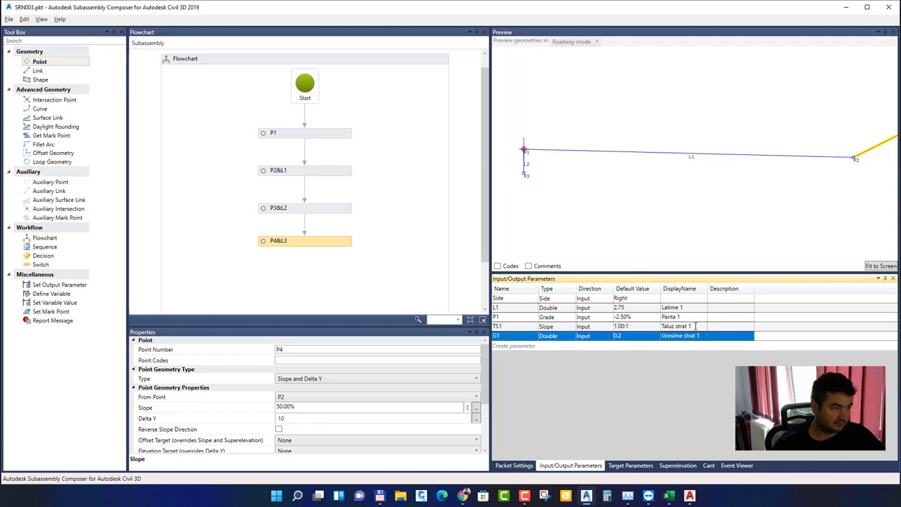
Set point P4's slope to -TS1
{"action": "left_click", "coordinate": [310, 407]}
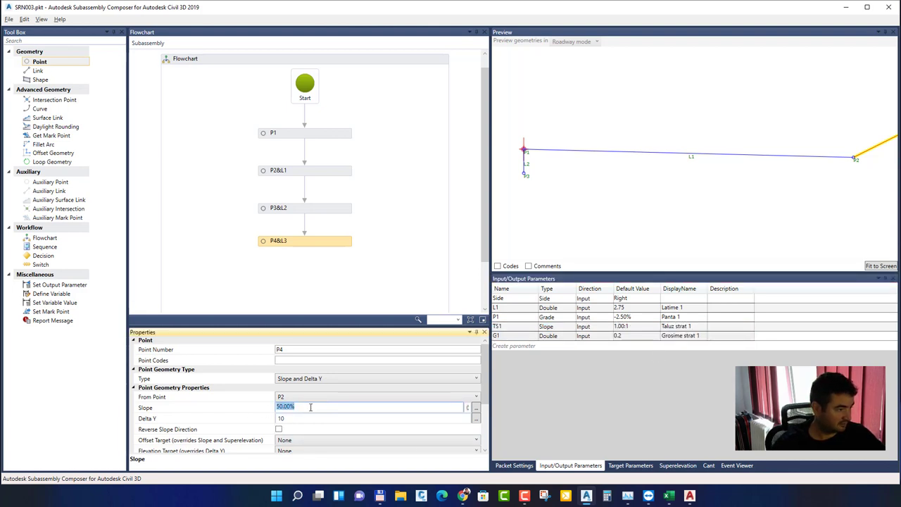
{"action": "type", "text": "TS1"}
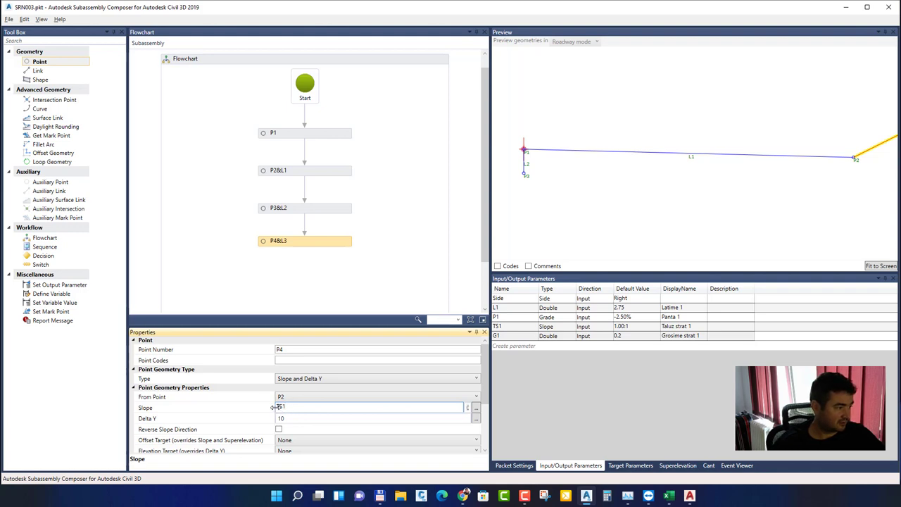
{"action": "left_click", "coordinate": [280, 407]}
{"action": "type", "text": "-"}
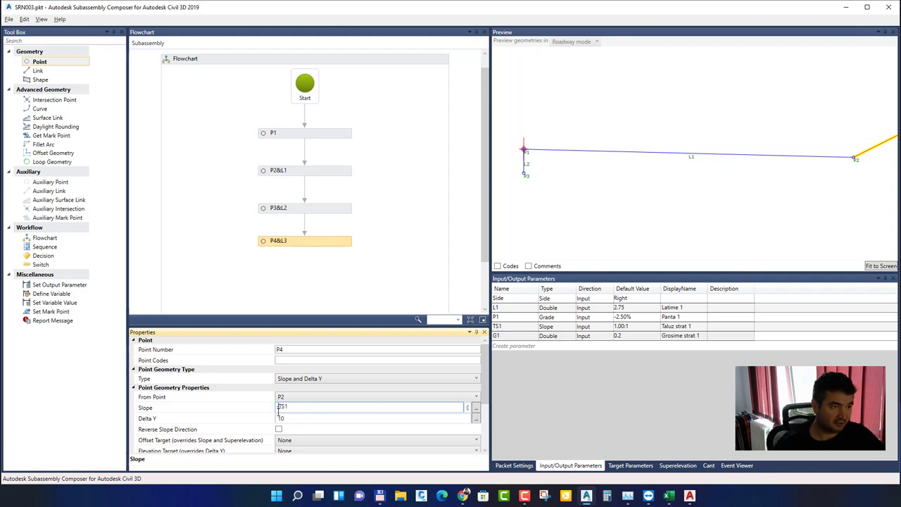